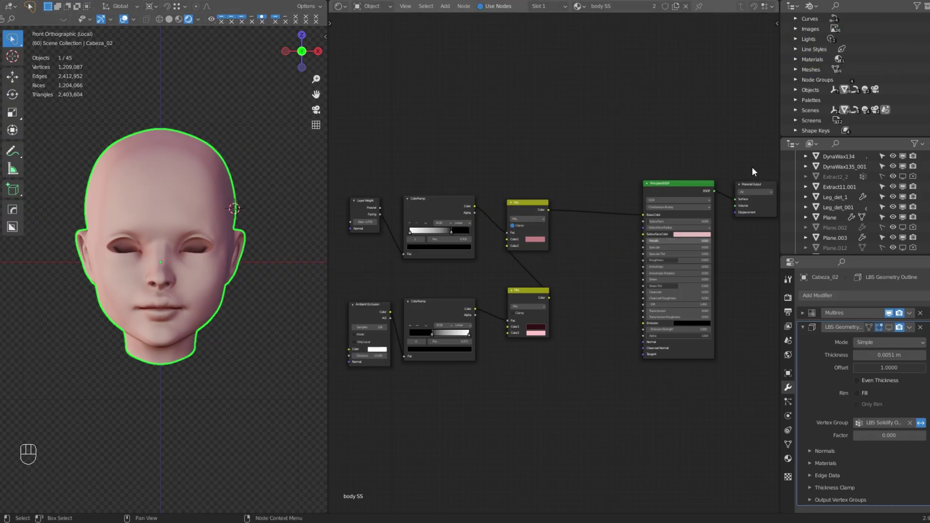
Step: Make a single-user copy of the head's body SS material and rename it Face SS
click(676, 6)
click(642, 6)
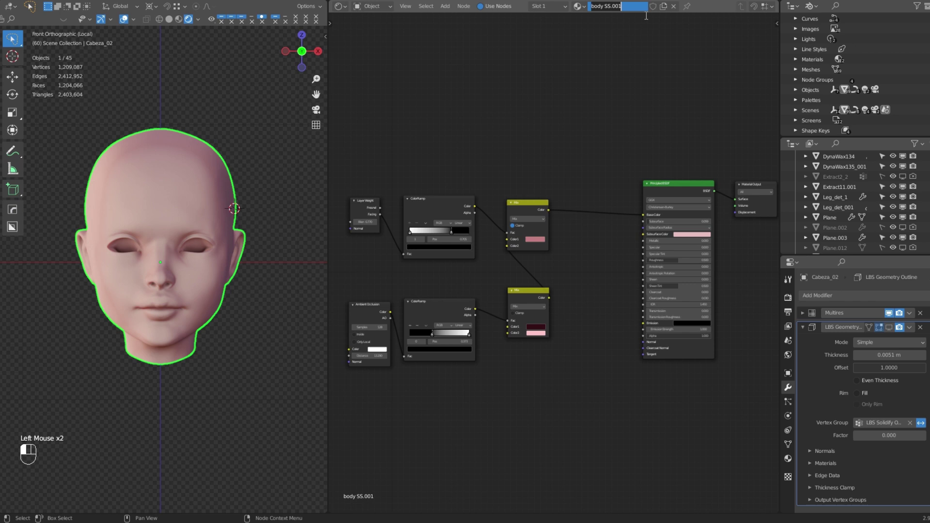
key(BackSpace)
key(BackSpace)
key(BackSpace)
key(BackSpace)
key(Left)
key(Left)
key(BackSpace)
key(BackSpace)
key(BackSpace)
key(BackSpace)
key(BackSpace)
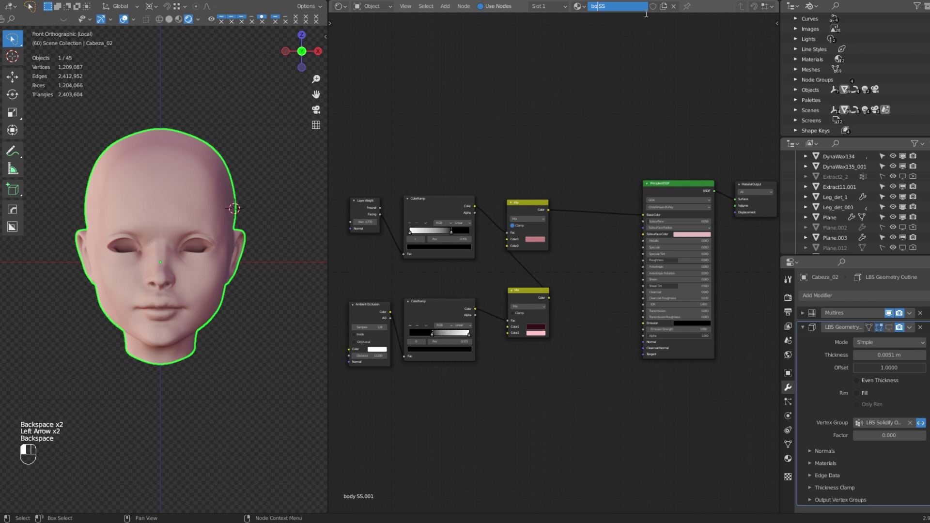
key(Return)
click(595, 7)
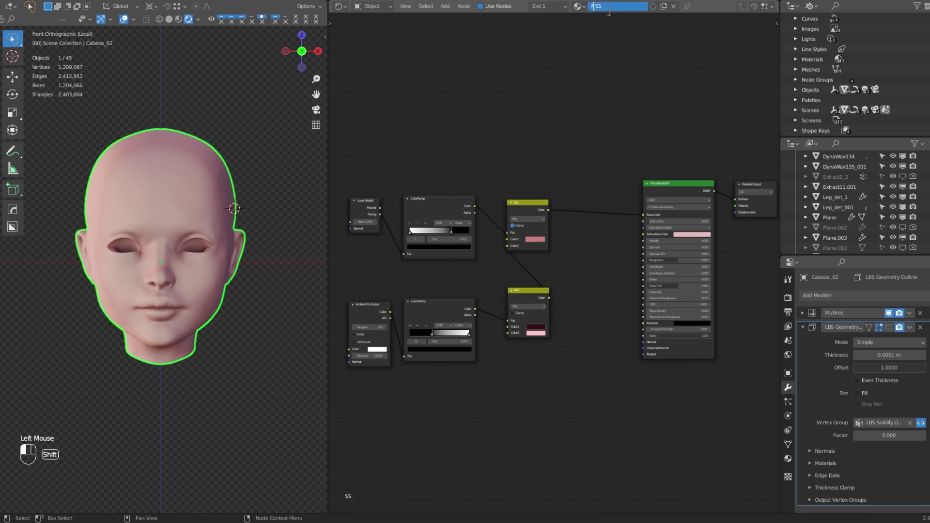
key(Left)
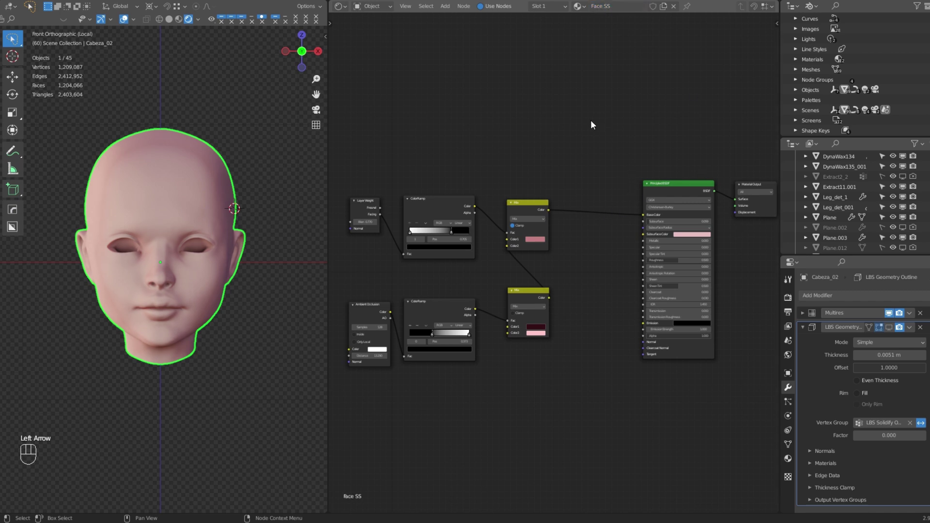
Step: Change Color1 of the lower Mix node, fed by the ambient occlusion ramp, from dark red to a light tan
click(538, 329)
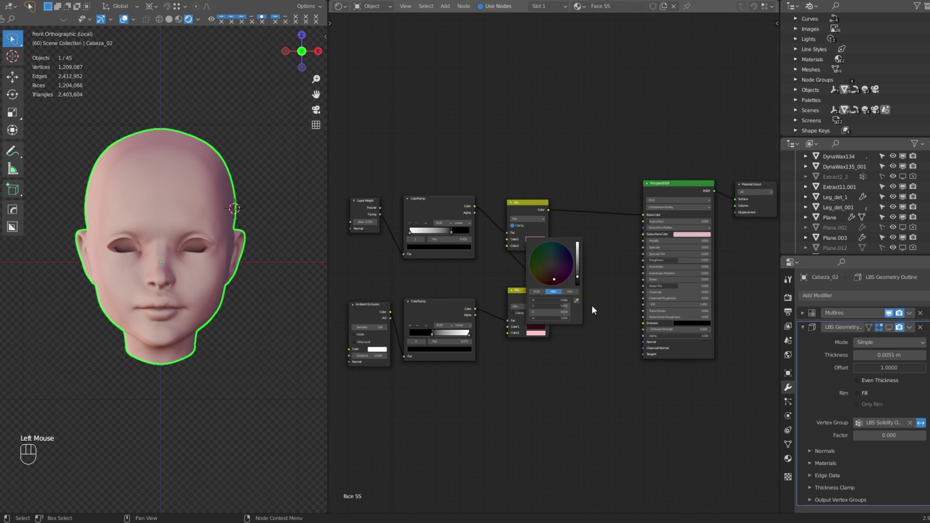
drag(579, 277, 578, 266)
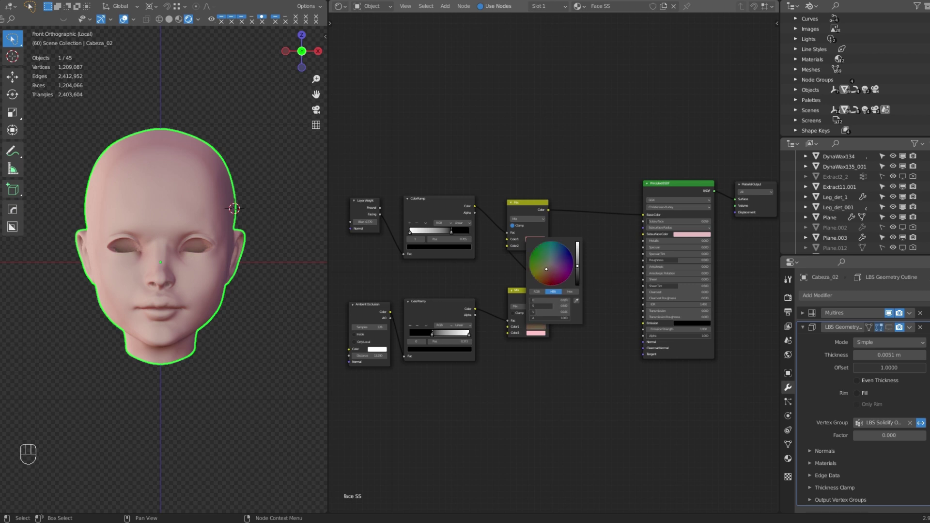
click(534, 327)
drag(577, 267, 578, 257)
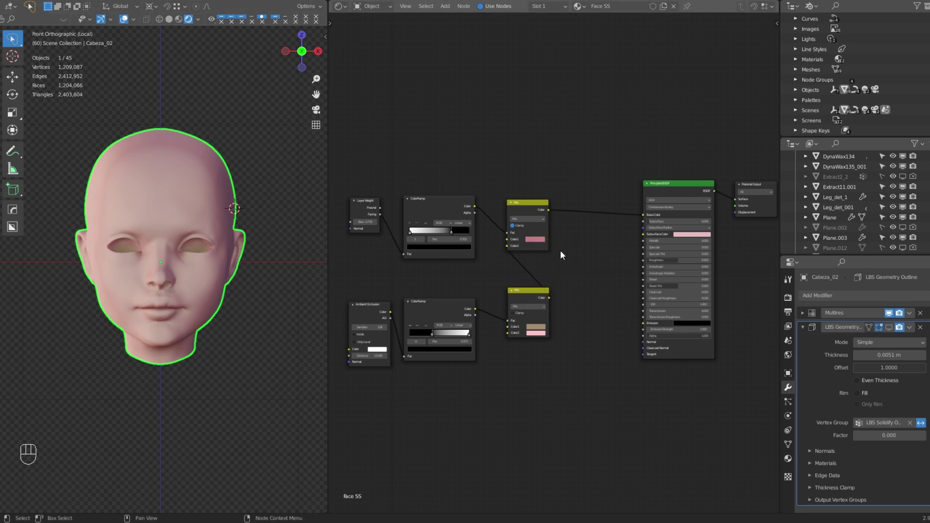
Step: Duplicate the upper Mix node onto the link before the Principled BSDF's Base Color and set its Color2 to red
click(659, 190)
click(527, 202)
key(shift+d)
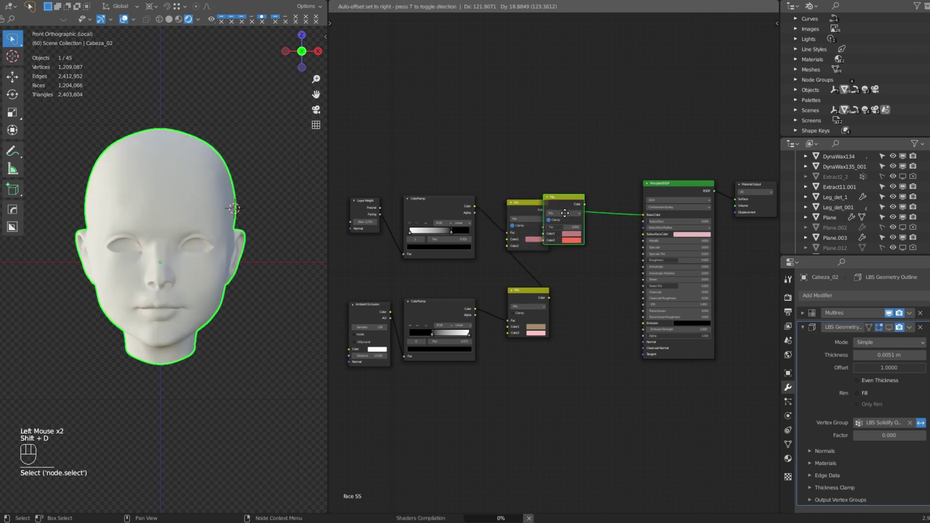
click(599, 205)
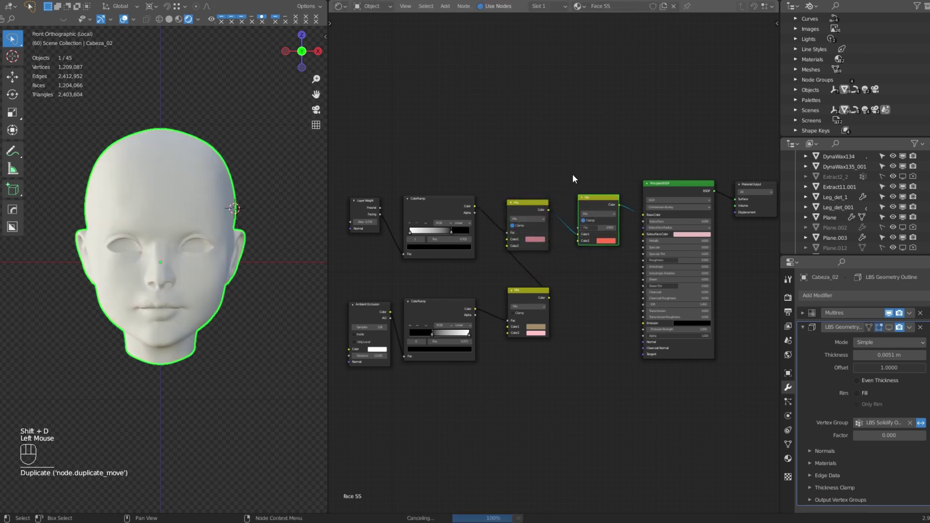
click(605, 240)
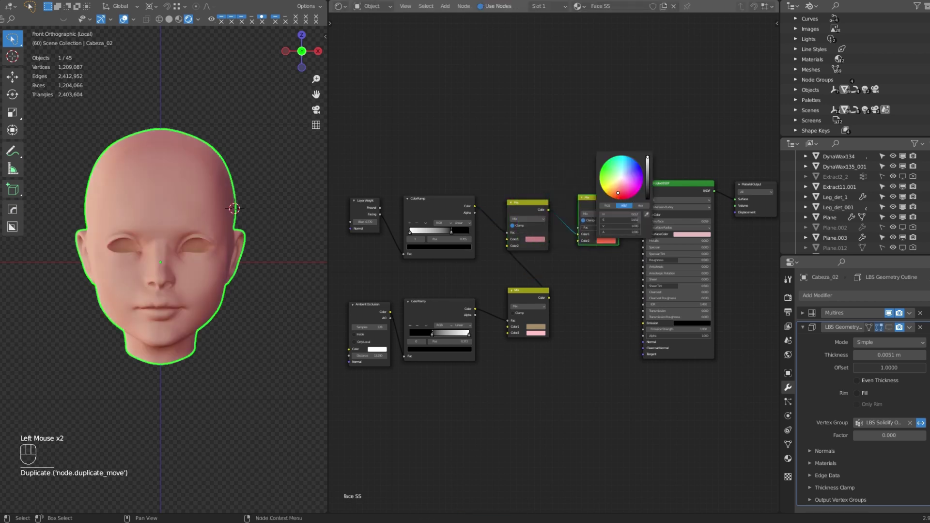
drag(618, 192, 623, 199)
click(535, 165)
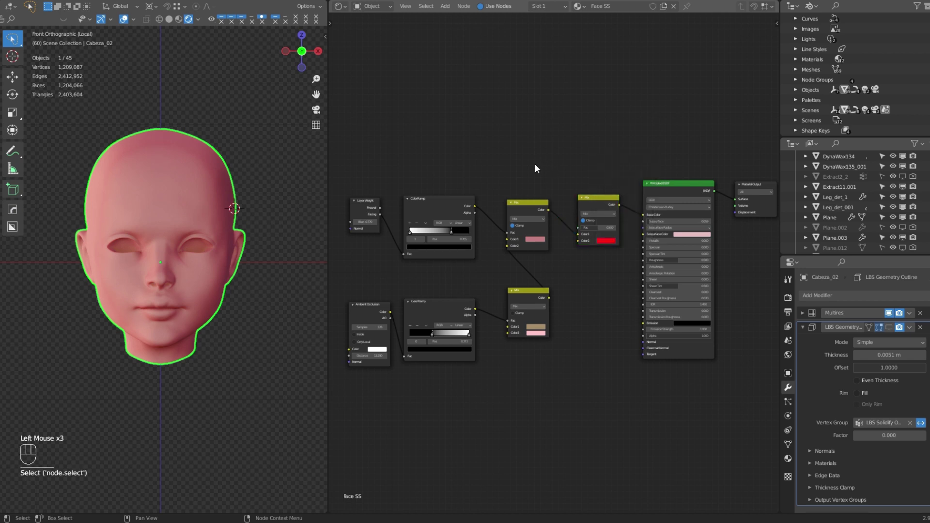
Step: Add an Image Texture node above the ramps and connect its Color output to the new Mix node's Fac input
key(shift+a)
click(536, 166)
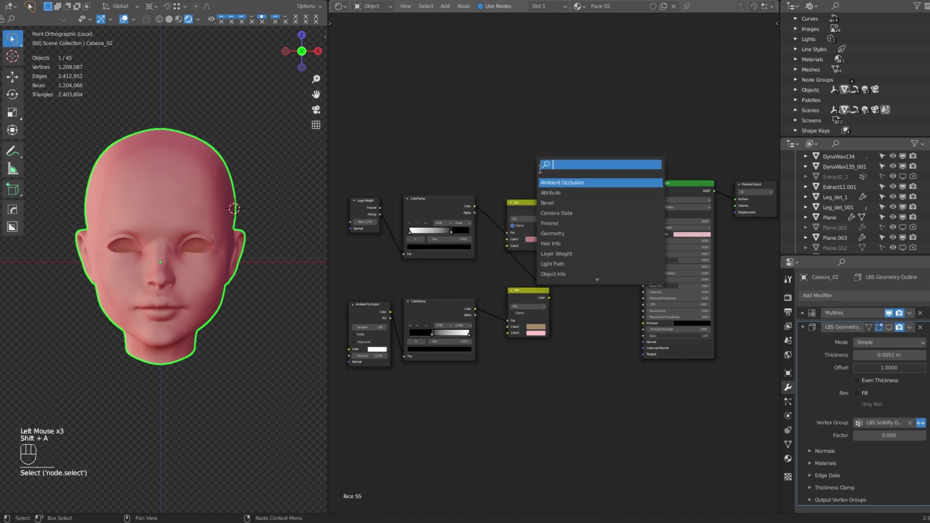
text(image)
key(Return)
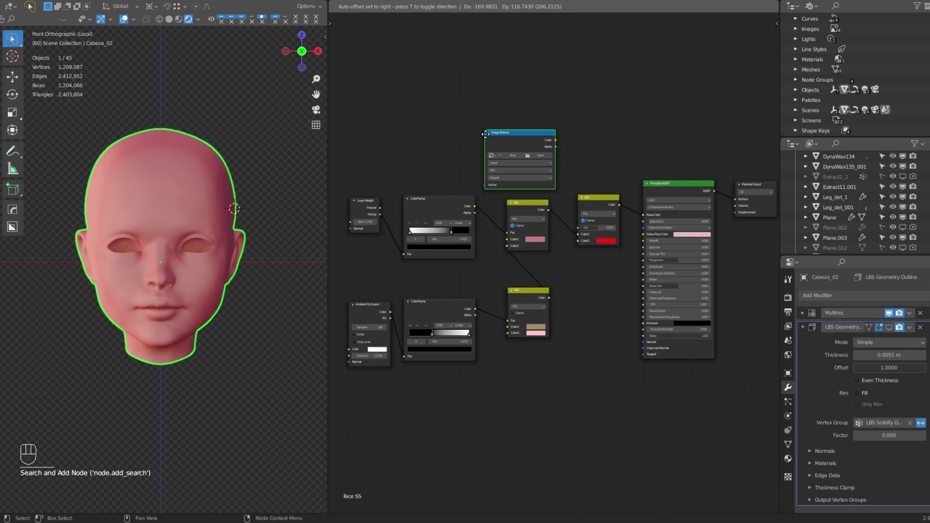
click(445, 118)
drag(516, 129, 566, 171)
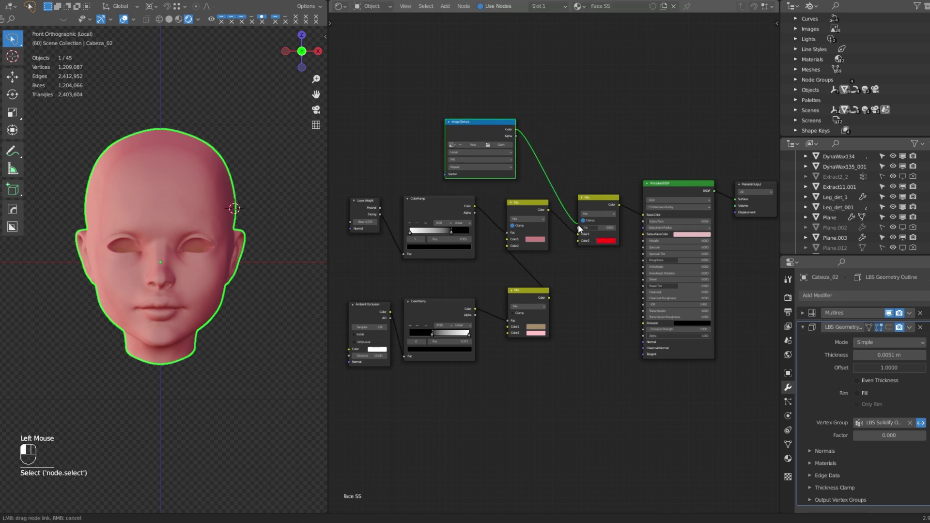
drag(578, 224, 578, 226)
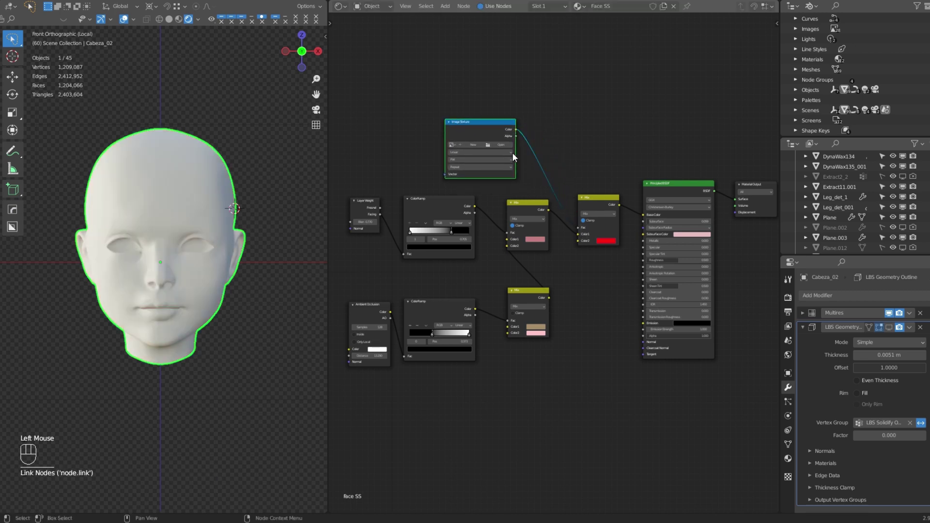
Step: Create a new black 2048 × 2048 px image named Lips in the Image Texture node and move the node up
click(481, 144)
drag(513, 170, 515, 183)
text(20)
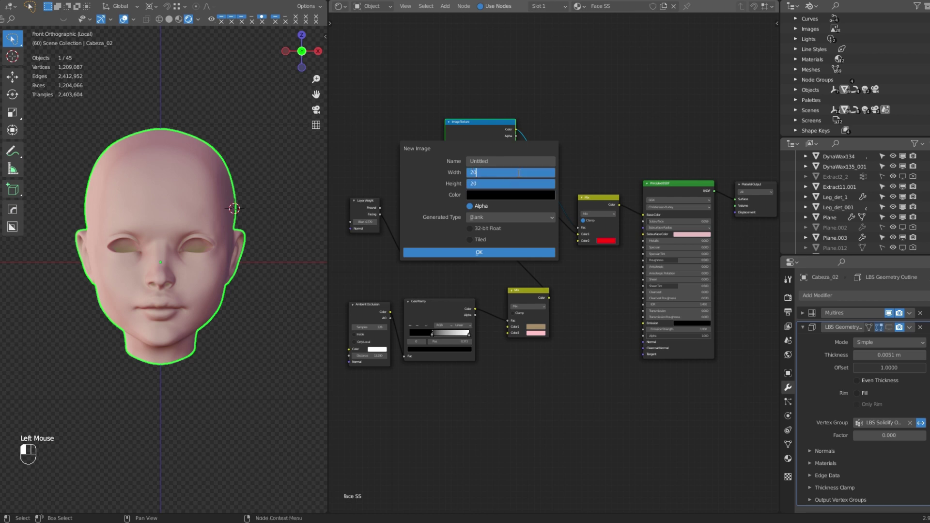
text(48)
click(502, 163)
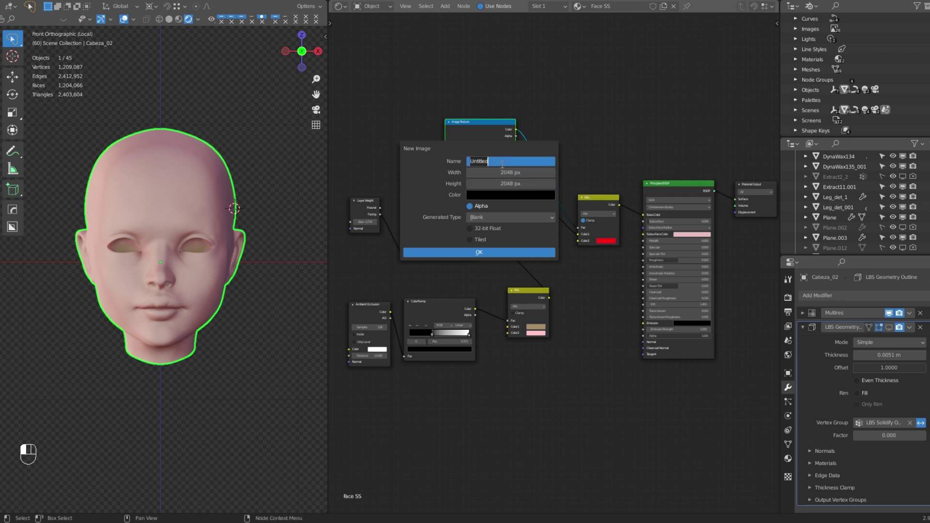
text(Lips)
click(526, 251)
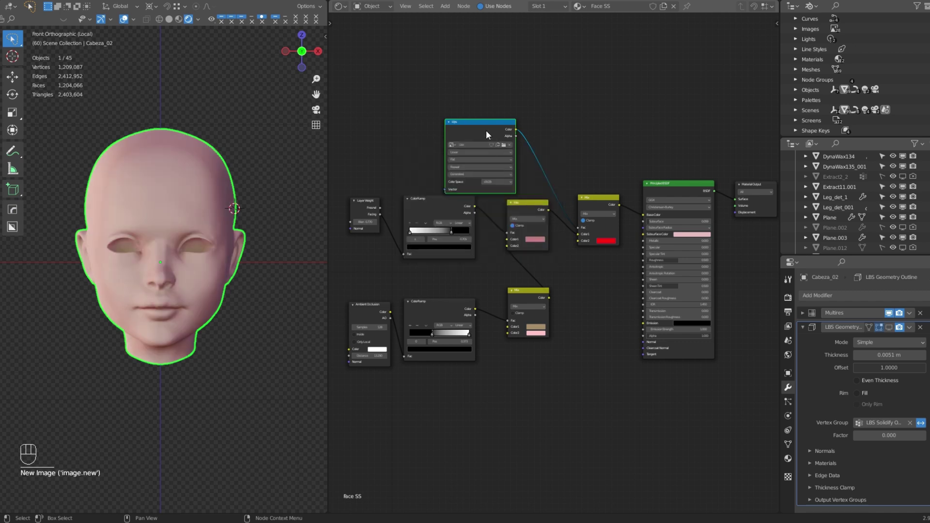
drag(486, 129, 490, 109)
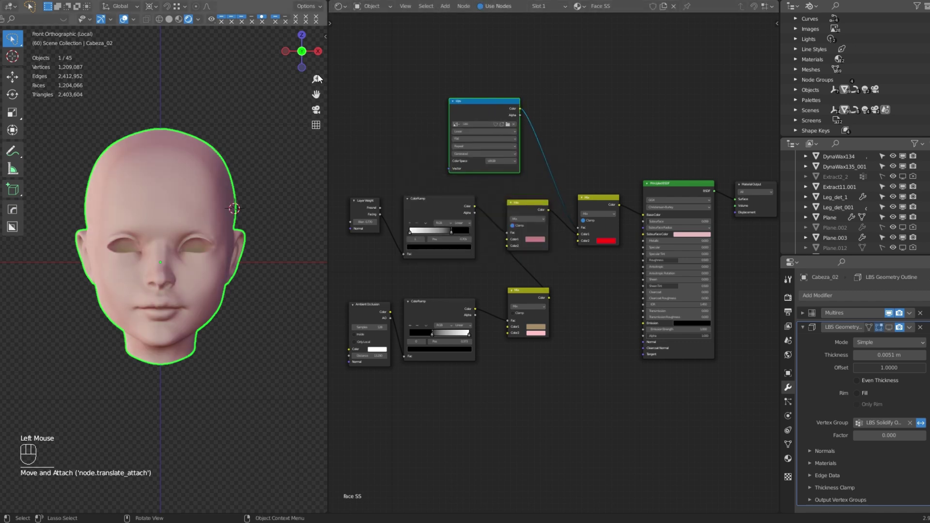
Step: Switch the head to Texture Paint mode
click(23, 0)
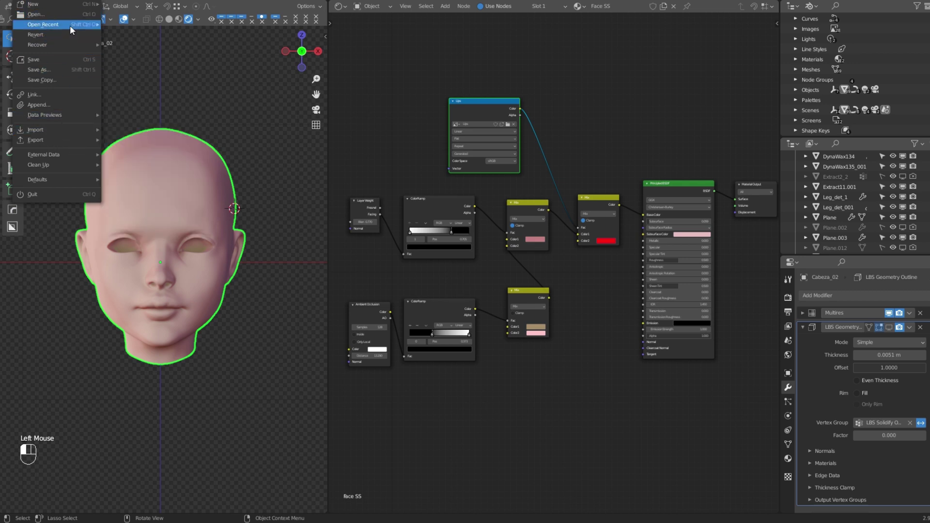
click(26, 1)
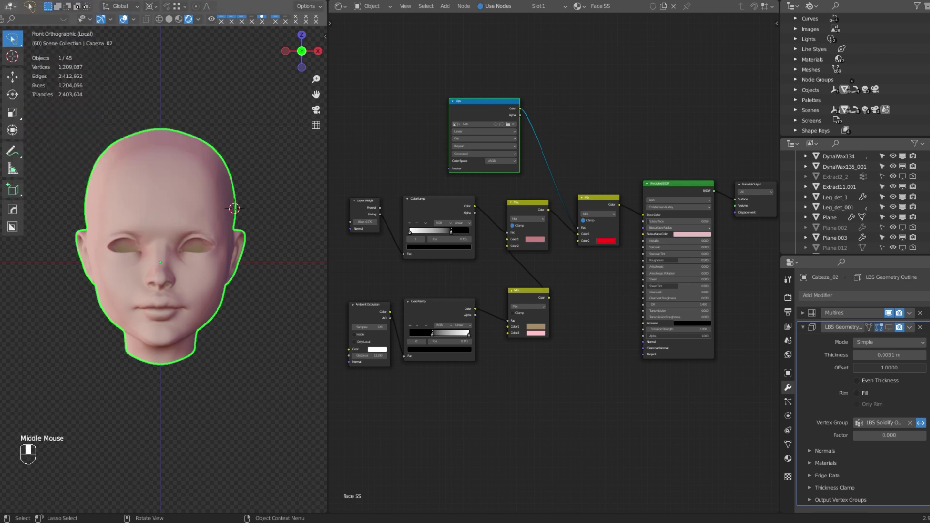
middle_drag(15, 19, 191, 19)
middle_drag(61, 26, 79, 17)
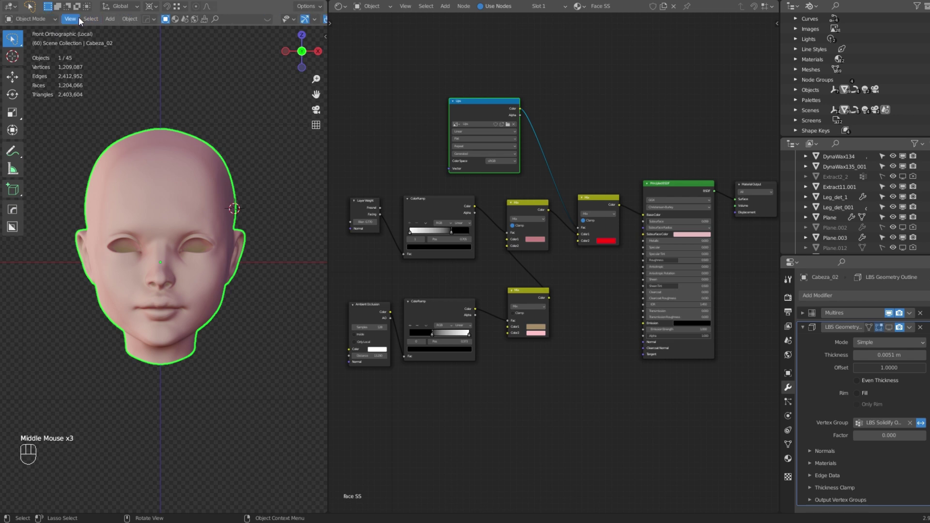
click(28, 18)
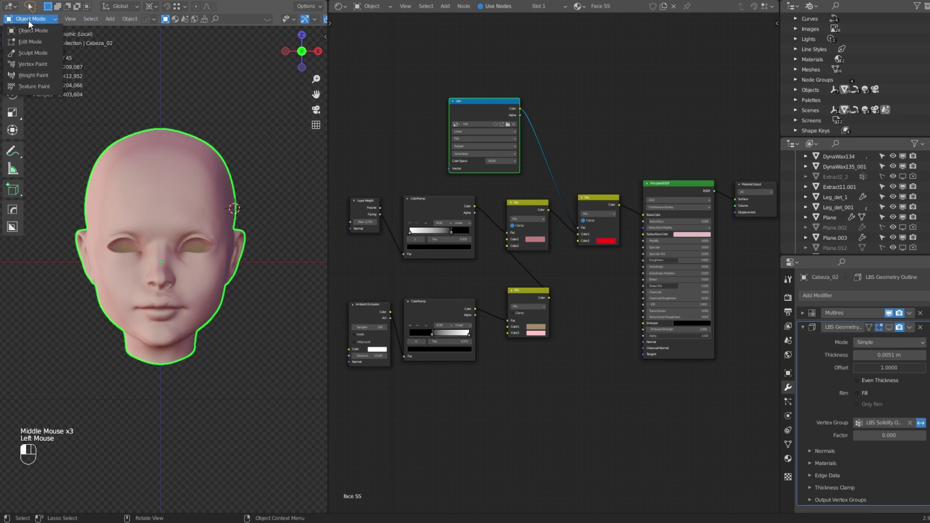
click(38, 87)
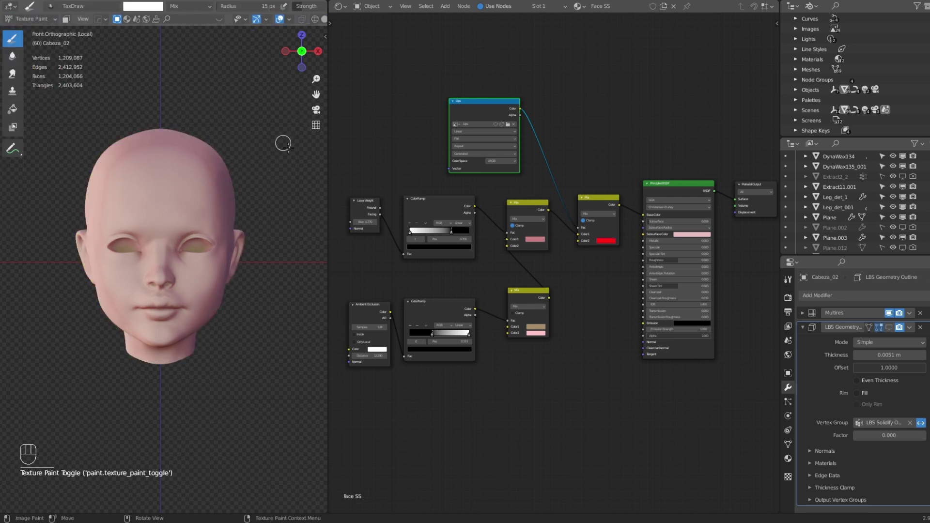
Step: Check the Lips texture slot and the draw brush's white and black colours
key(n)
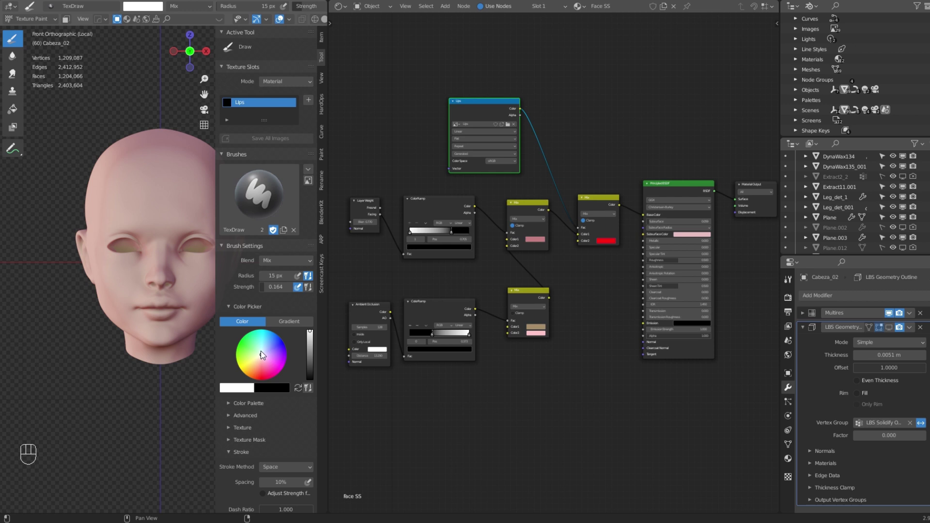
key(x)
key(x)
key(x)
key(x)
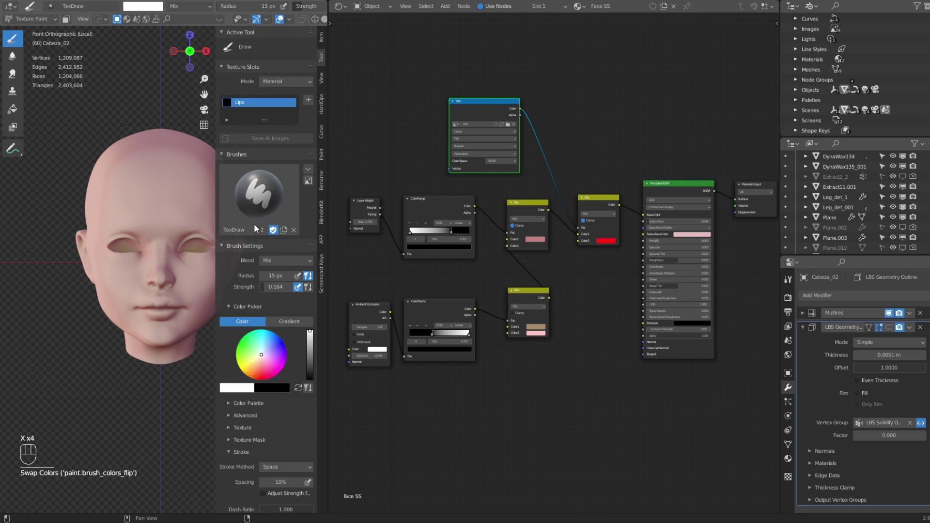
key(n)
Step: Enable X-axis paint symmetry and paint the upper lip's outline in white on the Lips mask
scroll(194, 241, up, 2)
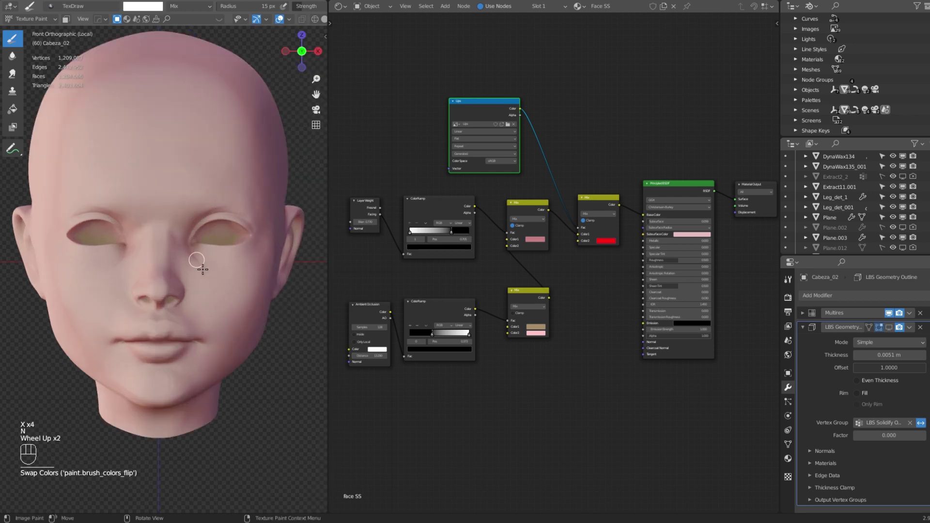
scroll(155, 342, up, 1)
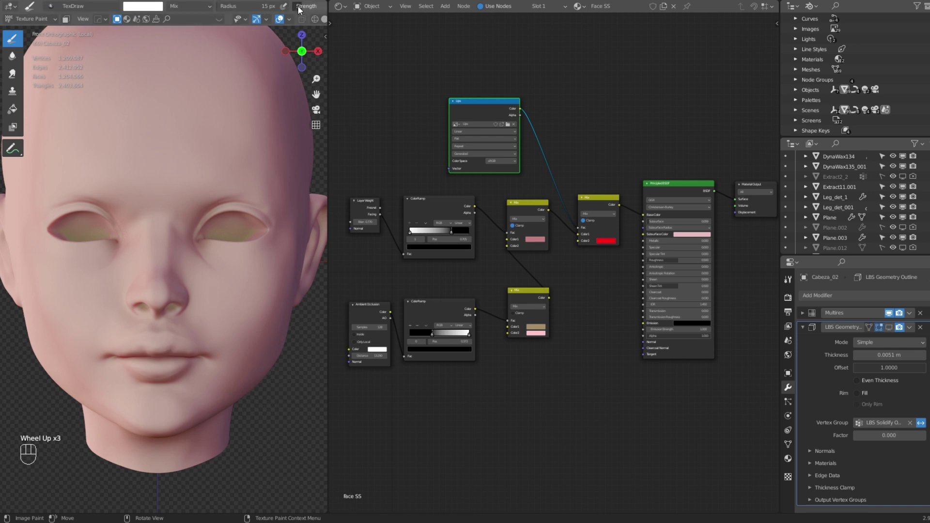
middle_drag(325, 6, 29, 6)
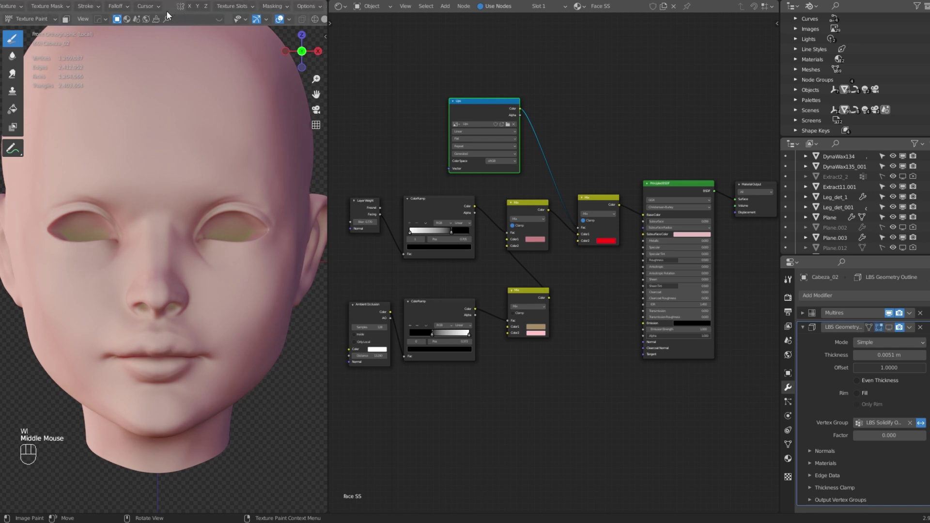
click(189, 6)
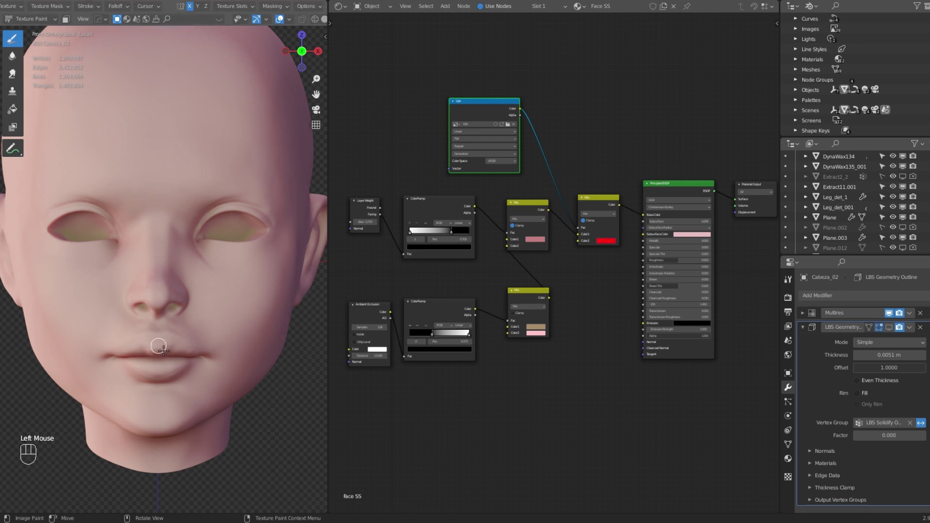
drag(200, 356, 160, 336)
Step: Adjust Color2 of the lip Mix node to a fully saturated pure red
click(605, 242)
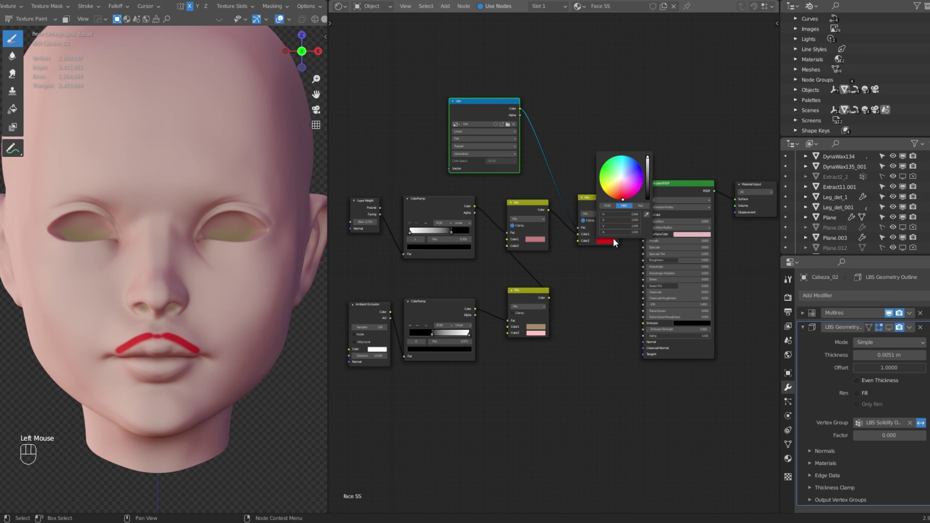
drag(621, 195, 621, 200)
scroll(566, 257, up, 2)
scroll(566, 261, up, 3)
scroll(579, 293, up, 2)
middle_drag(580, 239, 582, 298)
scroll(581, 297, down, 1)
Step: Fill the upper and lower lips with white brush strokes on the Lips mask
drag(160, 347, 174, 348)
drag(169, 343, 194, 354)
drag(193, 354, 188, 362)
drag(160, 376, 187, 366)
mouse_move(179, 367)
mouse_down()
mouse_move(198, 369)
mouse_move(123, 374)
mouse_up()
drag(128, 378, 191, 345)
drag(140, 357, 182, 354)
mouse_move(111, 355)
mouse_down()
mouse_move(143, 343)
mouse_move(144, 371)
mouse_up()
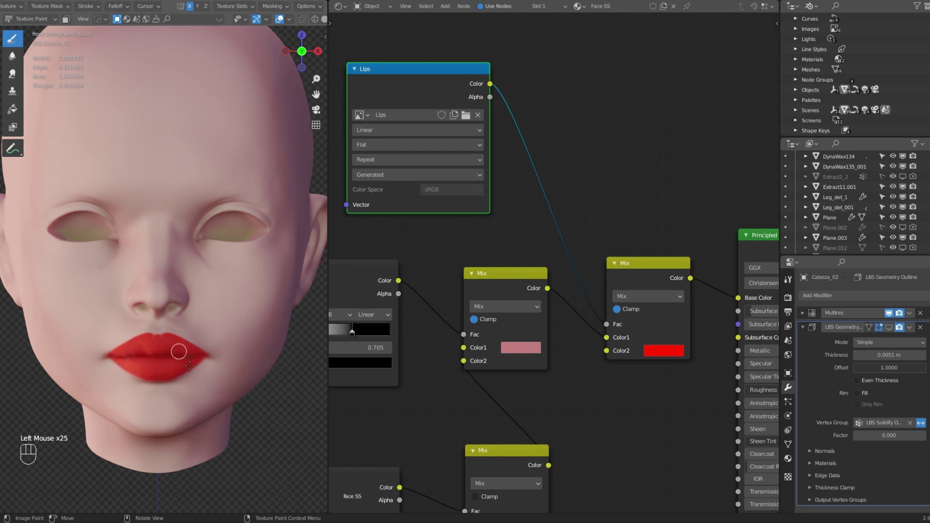
Step: Refine the lip edges by painting black over the spill and touching up the lower lip in white
key(x)
drag(151, 342, 159, 338)
drag(213, 364, 190, 369)
key(x)
drag(187, 374, 175, 388)
drag(117, 364, 141, 379)
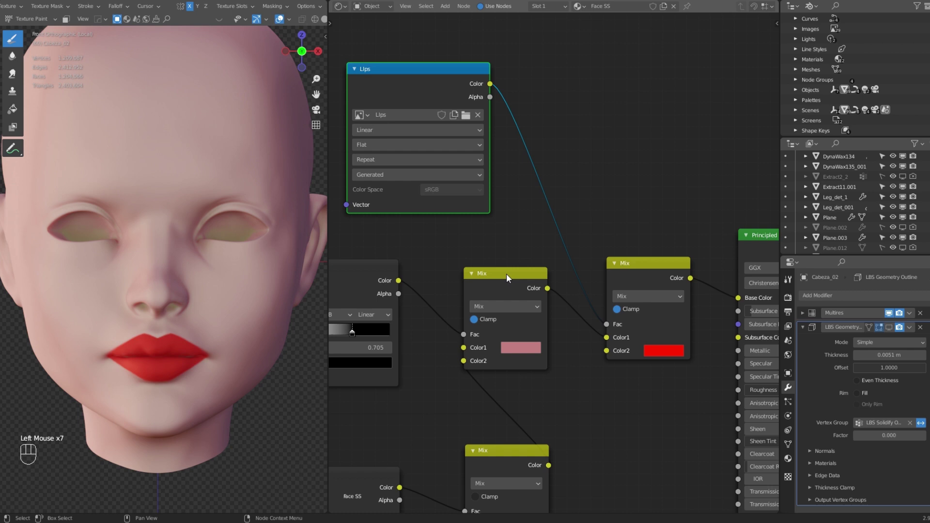
Step: Save all modified images, including the painted Lips texture
key(n)
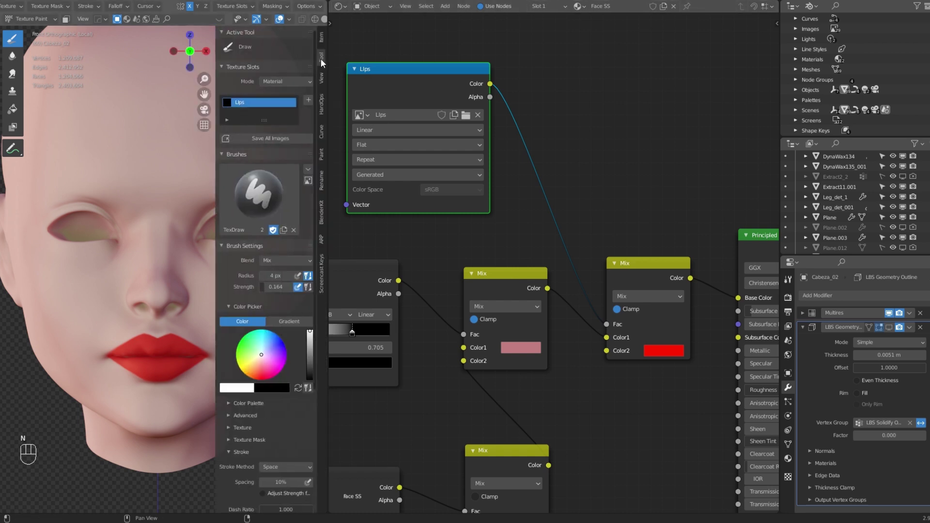
click(284, 137)
key(n)
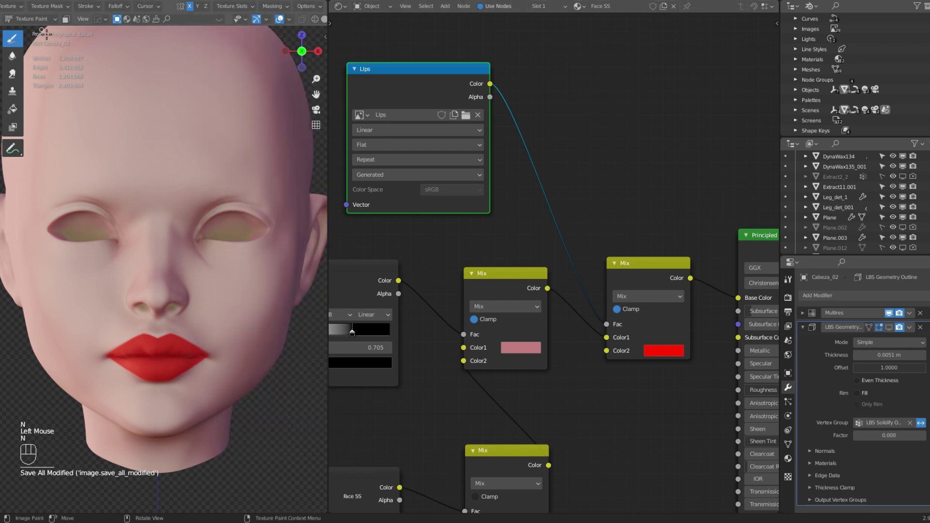
Step: Return to Object Mode and move the Principled BSDF and Material Output nodes away from the lip Mix node to make room
click(30, 18)
click(23, 27)
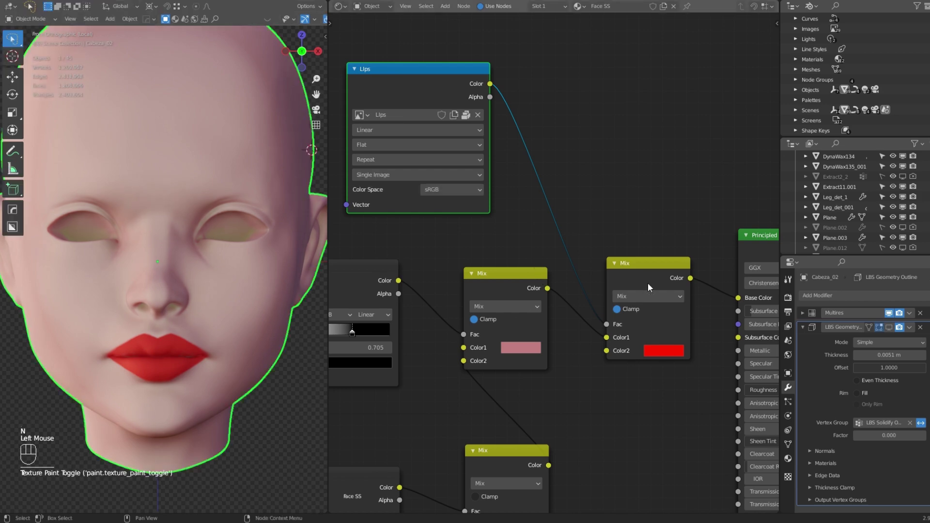
middle_drag(651, 279, 589, 286)
scroll(589, 287, down, 3)
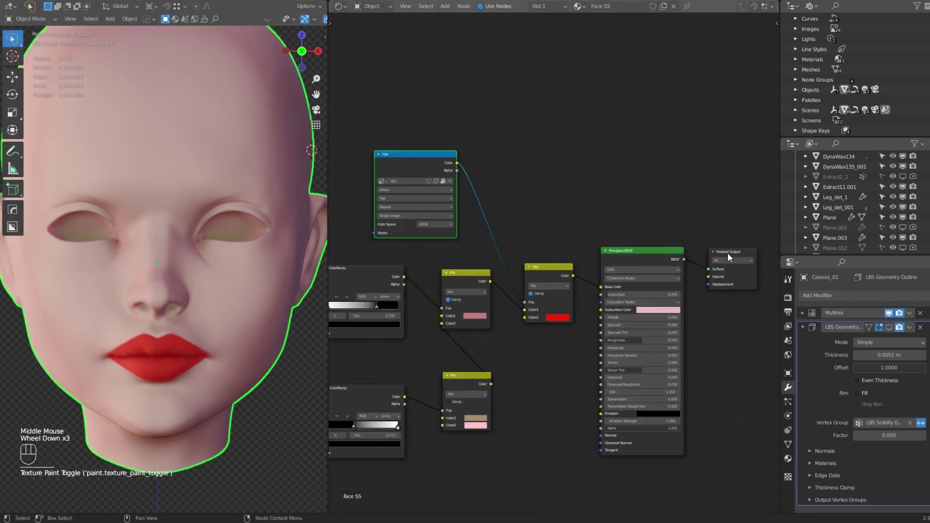
click(728, 253)
shift+click(665, 261)
key(g)
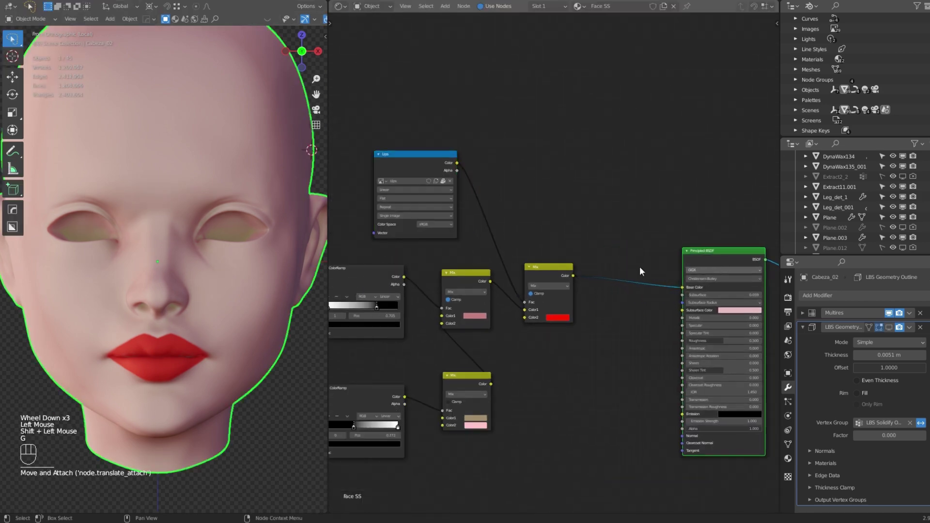
click(715, 267)
Step: Duplicate the Lips texture with its Mix node and chain the copied Mix between the lip Mix and the Base Color input
click(543, 275)
shift+click(419, 167)
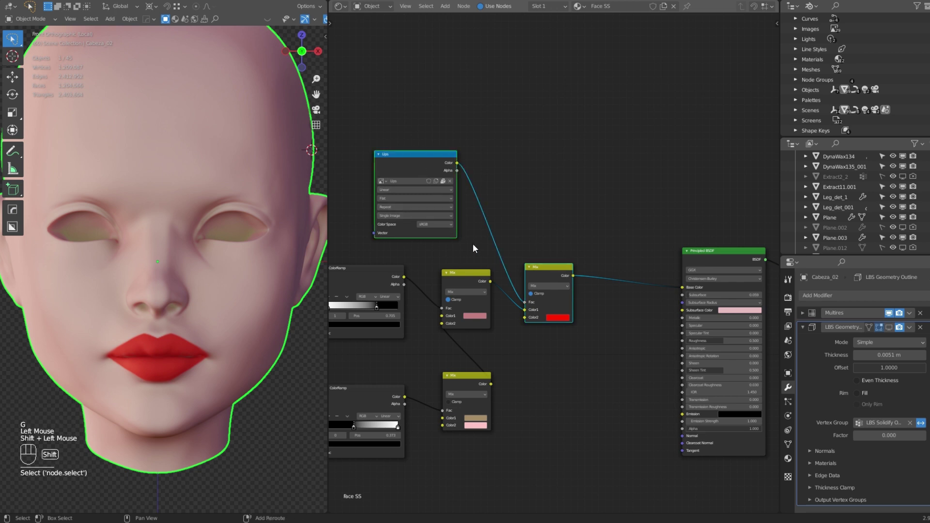
key(shift+d)
click(573, 222)
drag(610, 287, 573, 275)
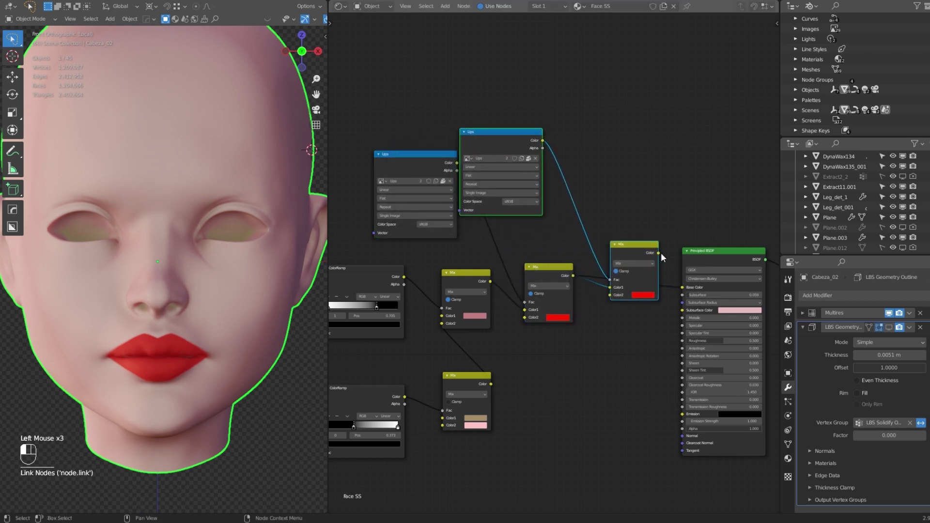
drag(660, 252, 682, 287)
Step: Replace the image in the duplicated texture node with a new black 2048 px image named "Shadow and spec"
click(536, 158)
click(504, 158)
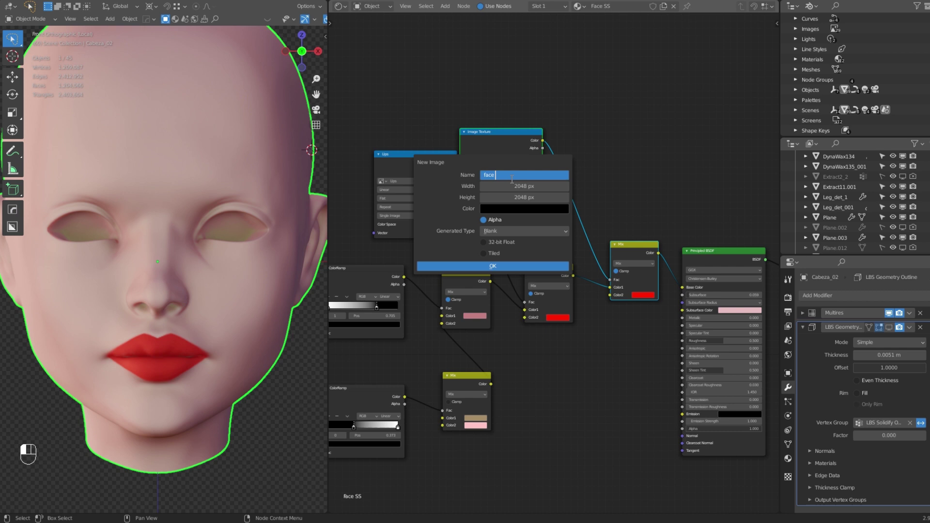
key(BackSpace)
key(BackSpace)
key(BackSpace)
key(BackSpace)
key(BackSpace)
key(BackSpace)
text(Sha)
key(Return)
key(Return)
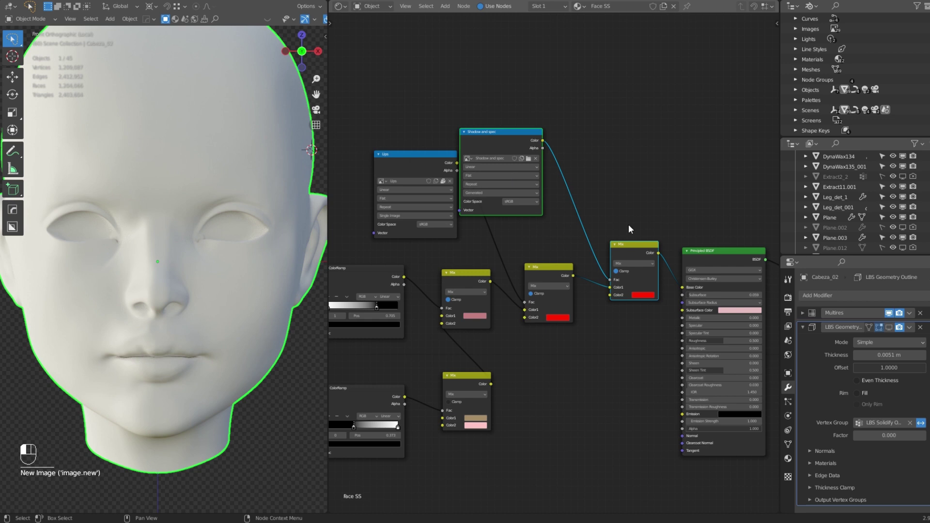
Step: Set Color2 of the duplicated Mix node to light pink and shift that node and its texture clear of the lip nodes
click(645, 295)
drag(663, 245, 665, 230)
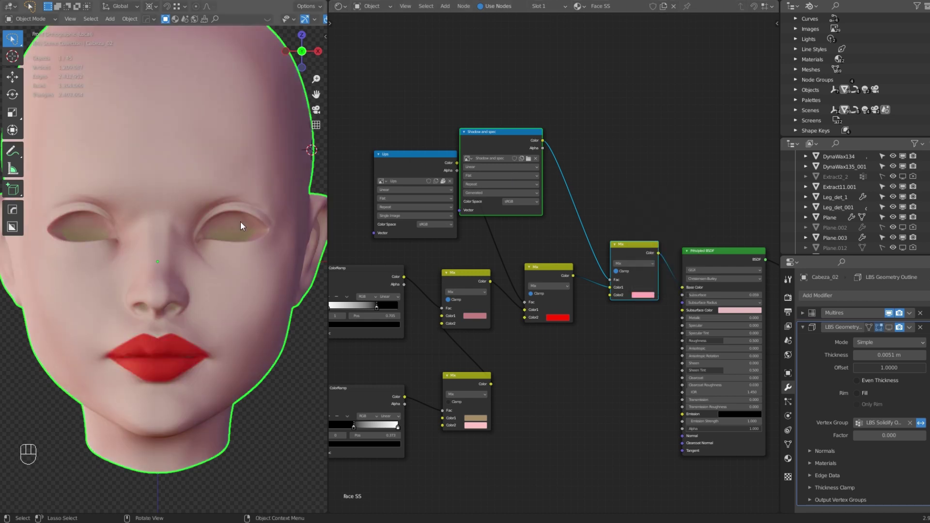
drag(515, 134, 544, 135)
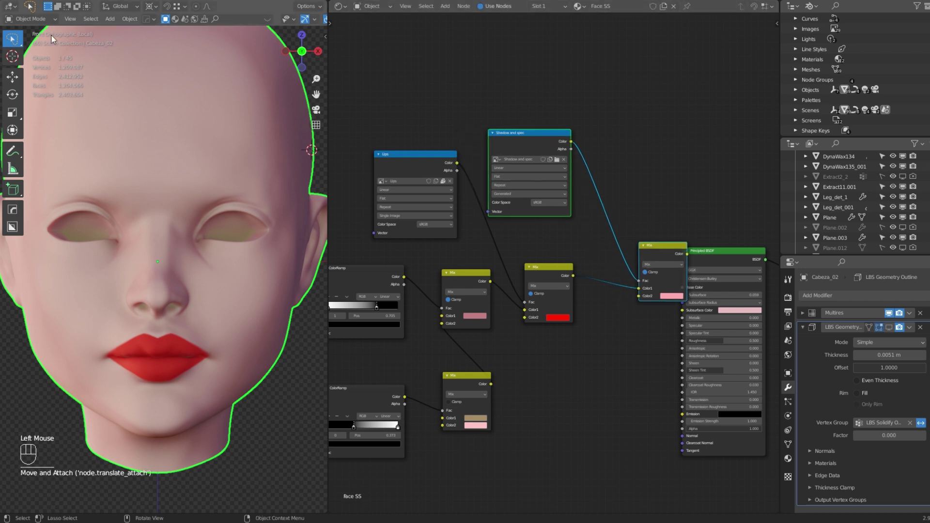
Step: Switch to Texture Paint and brush around the eyes on the Shadow and spec mask with a 10 px Draw brush
click(30, 18)
click(35, 87)
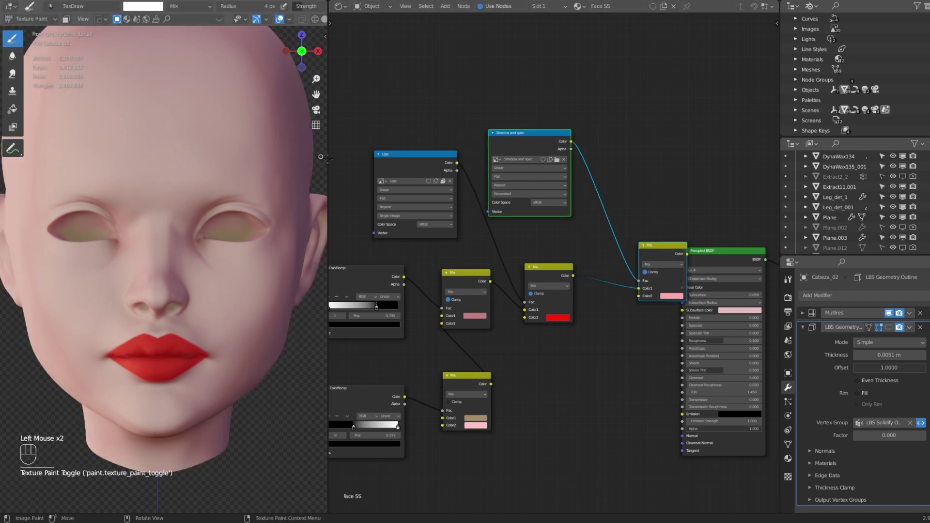
click(325, 36)
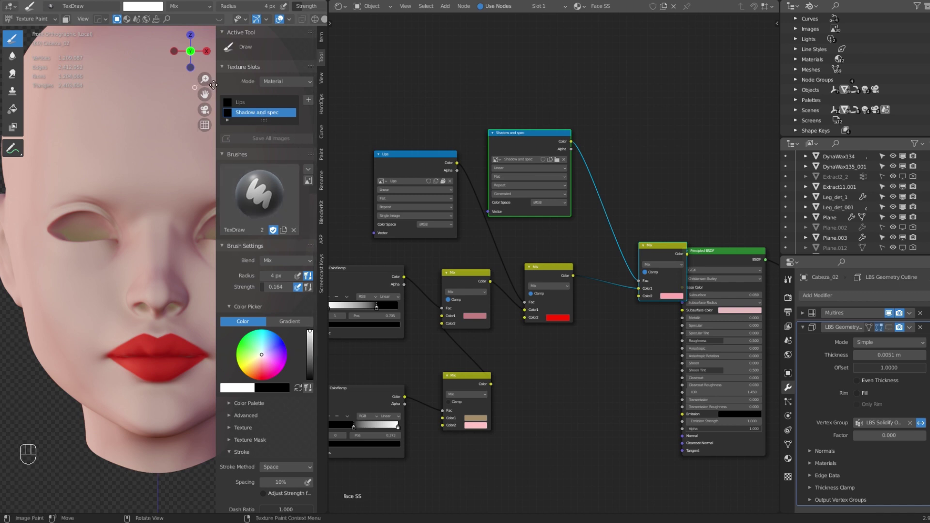
key(n)
key(f)
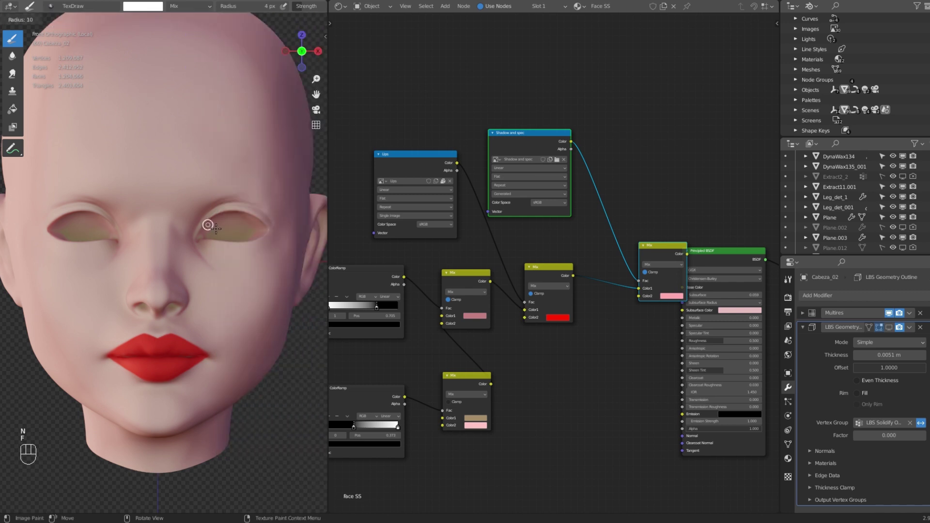
click(209, 224)
mouse_move(197, 234)
mouse_down()
mouse_move(248, 207)
mouse_move(268, 225)
mouse_up()
Step: Make the shadow Mix's Color2 a more saturated pink and add more strokes around the eyelids and under the nose
click(659, 298)
mouse_move(667, 246)
mouse_down()
mouse_move(647, 248)
mouse_move(672, 239)
mouse_up()
drag(209, 221, 245, 208)
mouse_move(262, 221)
mouse_down()
mouse_move(232, 208)
mouse_move(258, 245)
mouse_move(269, 233)
mouse_up()
mouse_move(167, 324)
mouse_down()
mouse_move(158, 316)
mouse_move(171, 306)
mouse_up()
Step: Blend the painted shadow under the nose and around the eyes using the Soften brush at 20 px
click(12, 56)
key(f)
click(180, 310)
mouse_move(176, 311)
mouse_down()
mouse_move(162, 321)
mouse_move(146, 312)
mouse_up()
drag(143, 311, 137, 306)
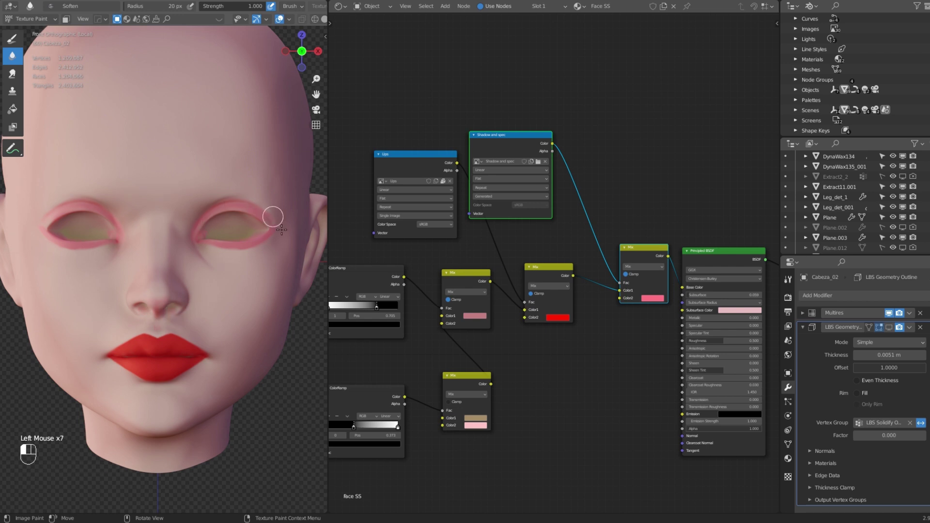
mouse_move(282, 229)
mouse_down()
mouse_move(245, 254)
mouse_move(266, 218)
mouse_move(235, 218)
mouse_up()
Step: Save all modified images, including the Shadow and spec mask
click(325, 37)
click(291, 138)
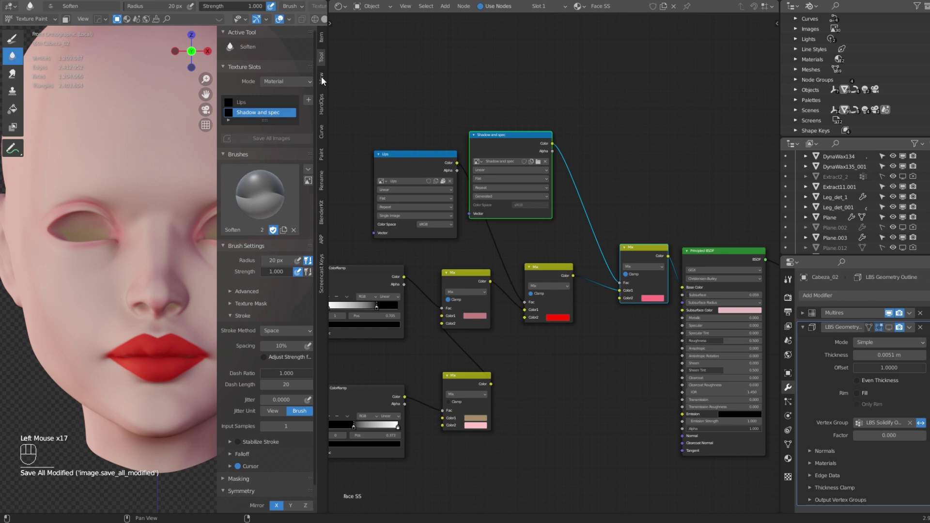
key(n)
Step: Space out the Principled BSDF and reposition the Shadow and spec texture to free room beside the pink Mix node
middle_drag(717, 288, 635, 258)
scroll(635, 258, down, 2)
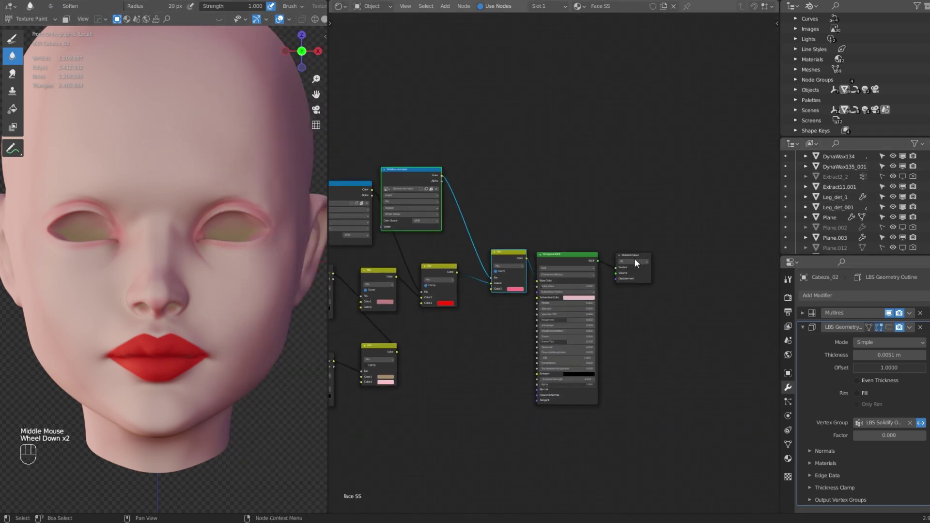
click(543, 252)
drag(555, 254, 622, 255)
middle_drag(470, 221, 535, 215)
scroll(534, 214, up, 1)
drag(512, 175, 499, 158)
scroll(617, 264, up, 2)
Step: Duplicate the pink Mix node below it, feeding Shadow and spec into Color1 and the Lips color into Color2, and preview the result
click(600, 267)
key(shift+d)
click(614, 355)
mouse_move(558, 278)
mouse_down()
mouse_move(542, 341)
mouse_move(556, 277)
mouse_up()
drag(514, 138, 573, 373)
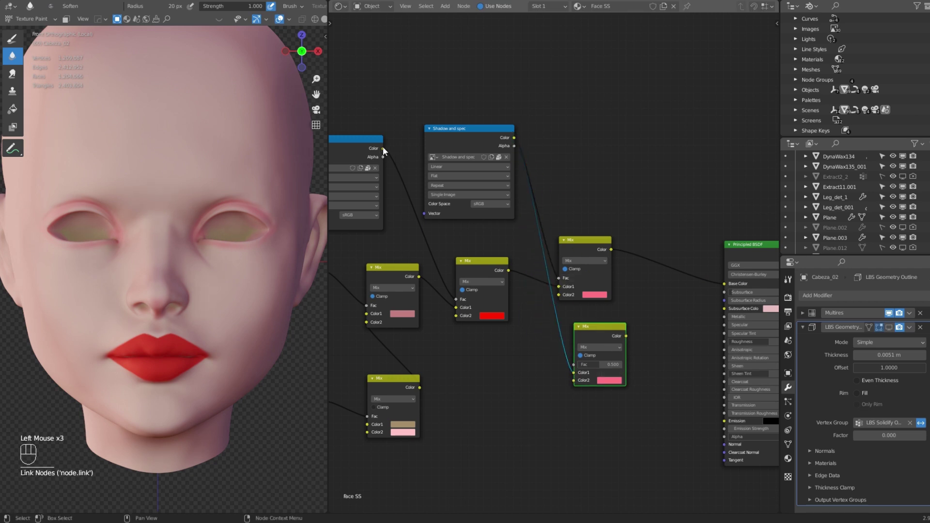
drag(383, 148, 574, 381)
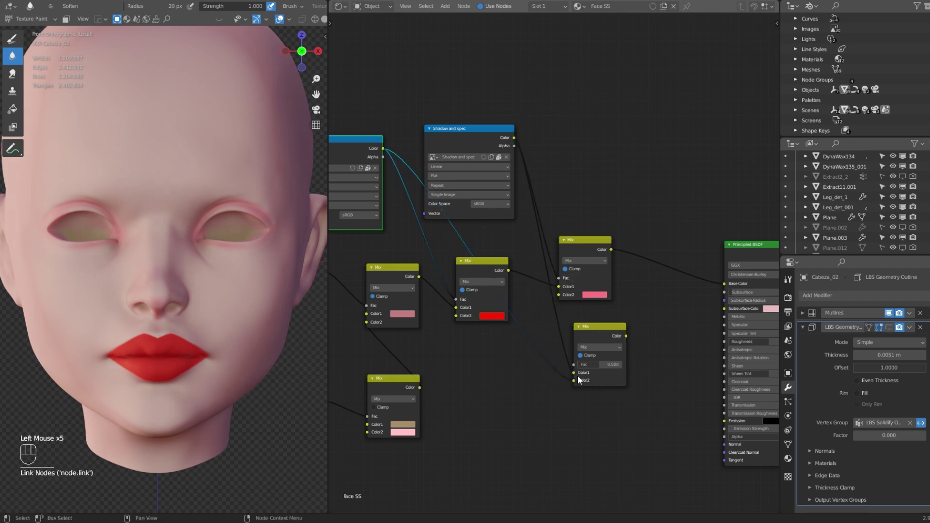
ctrl+shift+click(605, 332)
ctrl+shift+click(743, 255)
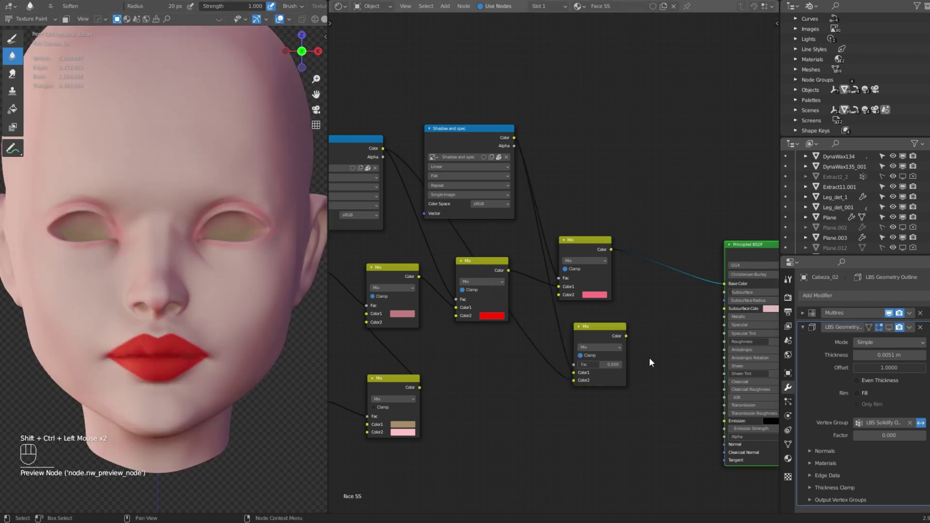
Step: Add a ColorRamp node beside the Mix that combines the two masks
key(shift+a)
text(color)
key(Down)
key(Return)
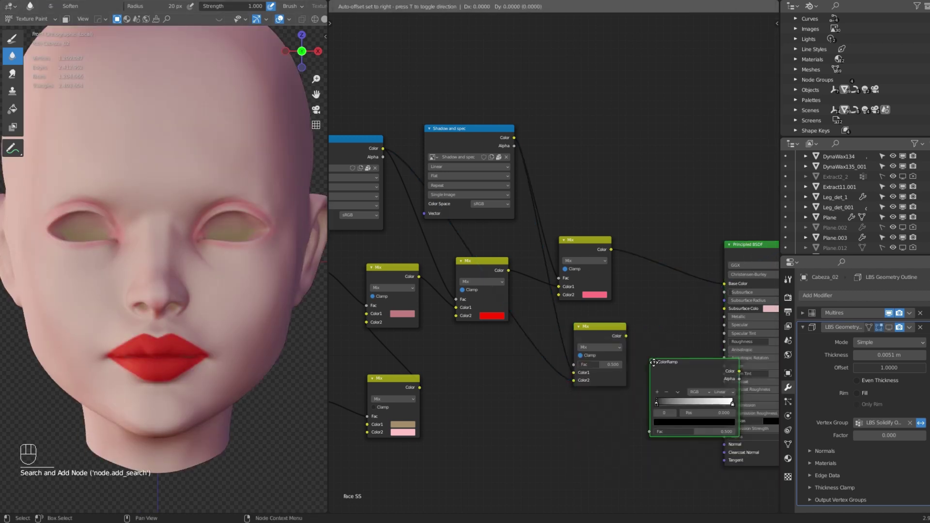
click(640, 324)
Step: Move the Material Output and Principled BSDF nodes farther out to clear space for the ColorRamp
middle_drag(747, 286, 560, 303)
drag(671, 253, 761, 251)
click(684, 265)
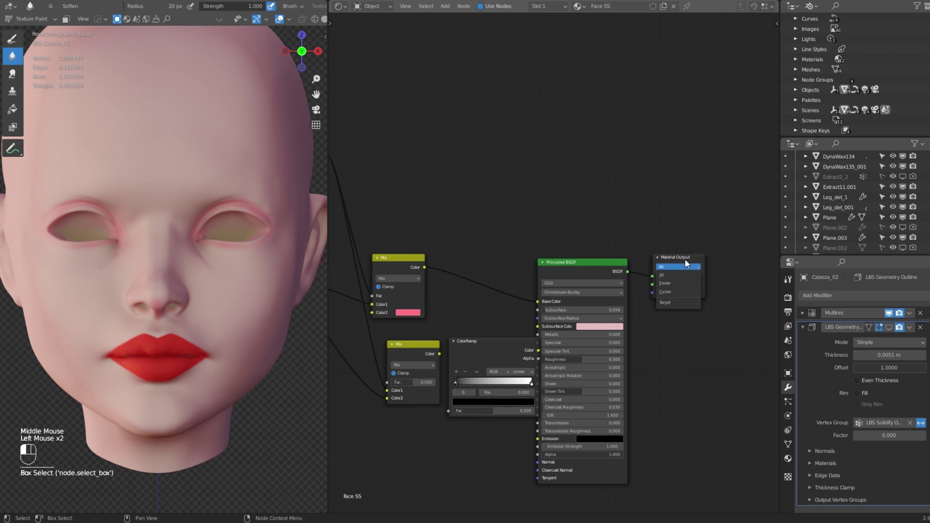
click(688, 256)
drag(688, 256, 758, 253)
drag(585, 268, 670, 259)
Step: Link the combined mask Mix to the ColorRamp's Fac and the ColorRamp's Color to the Principled BSDF's Specular input
scroll(605, 286, up, 1)
drag(421, 370, 431, 436)
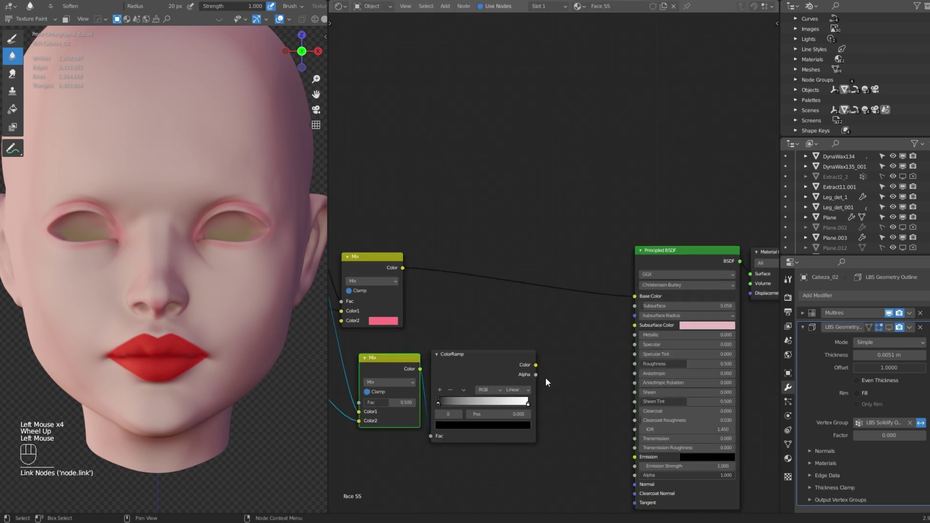
drag(535, 365, 630, 345)
middle_drag(623, 350, 683, 333)
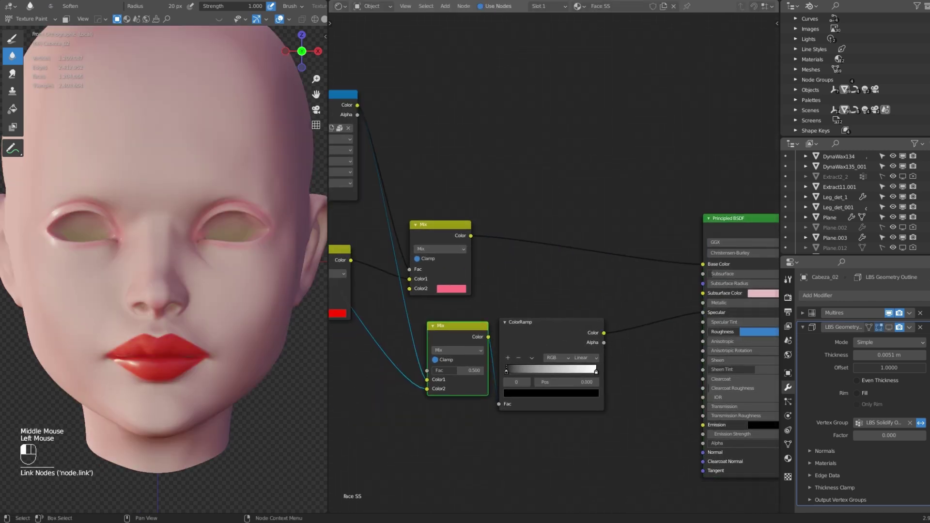
Step: Adjust the ColorRamp's dark and light stops, placing the light stop at 0.714, and preview its mask on the head
scroll(511, 383, up, 1)
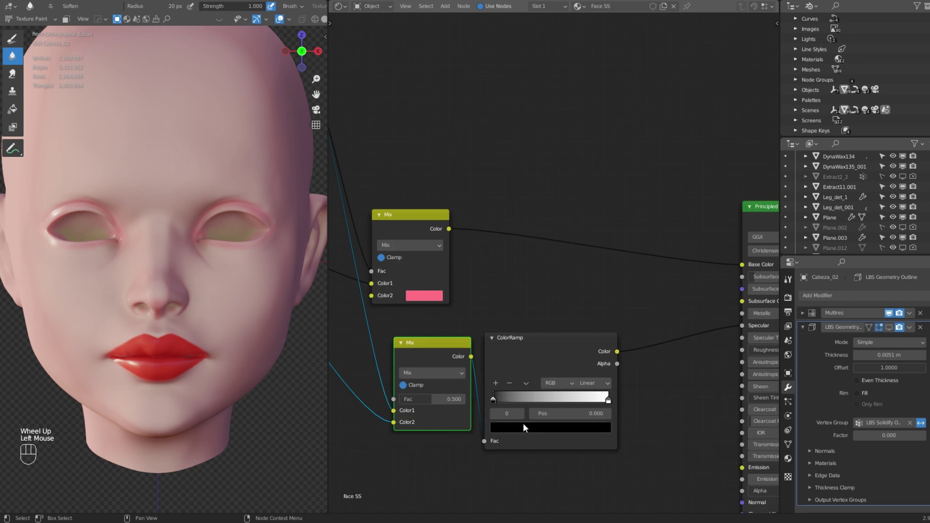
click(609, 398)
click(612, 427)
mouse_move(586, 285)
mouse_down()
mouse_move(586, 334)
mouse_move(586, 270)
mouse_up()
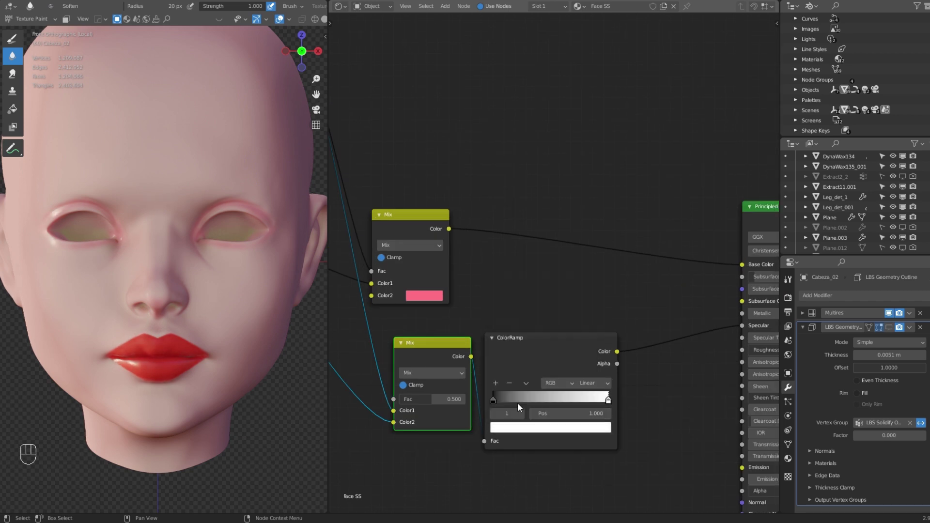
click(493, 400)
click(536, 427)
drag(585, 339, 586, 267)
click(609, 400)
click(600, 427)
mouse_move(494, 400)
mouse_down()
mouse_move(514, 400)
mouse_move(480, 401)
mouse_up()
ctrl+shift+click(517, 371)
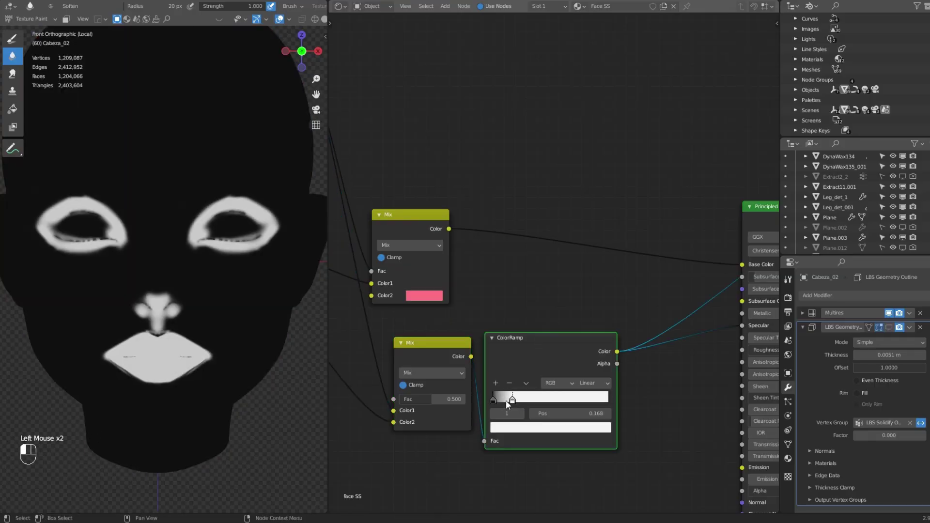
ctrl+shift+click(760, 207)
Step: Leave Texture Paint for Object Mode and save the blend file
scroll(567, 301, down, 2)
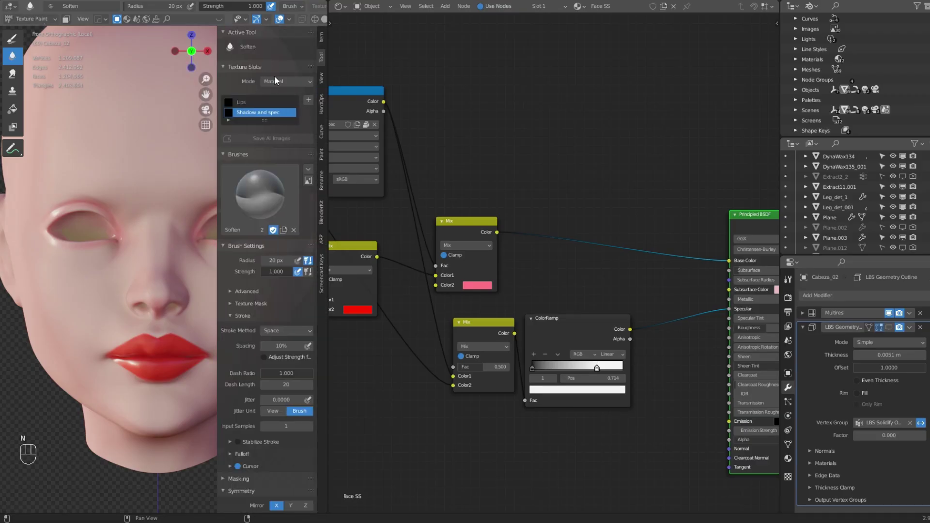
key(n)
click(29, 25)
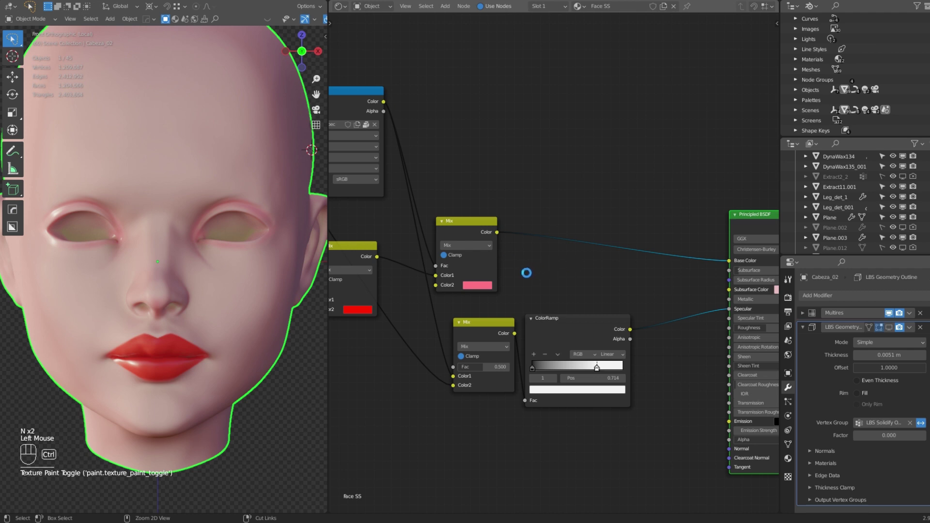
Step: Shift the output nodes, Principled BSDF and ColorRamp outward to leave a gap after the pink Mix node
scroll(589, 178, down, 1)
middle_drag(588, 179, 527, 191)
drag(759, 225, 814, 226)
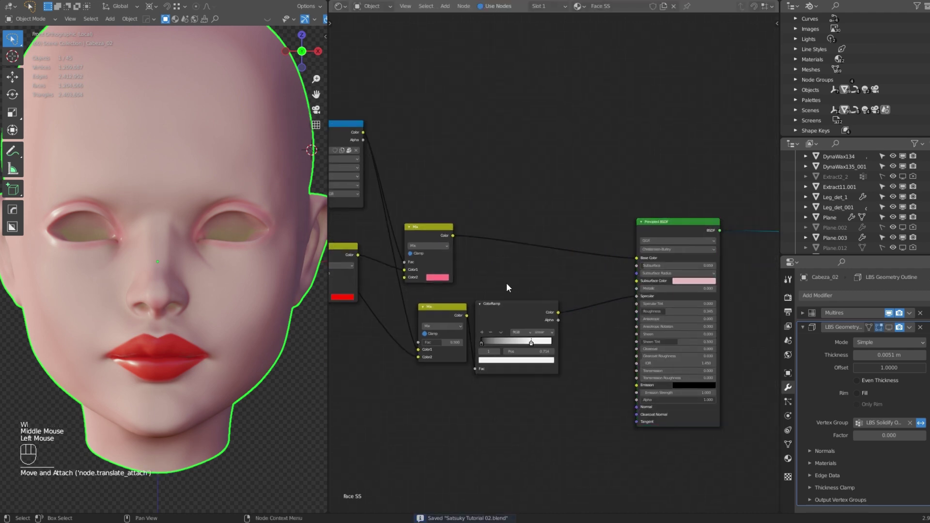
drag(509, 304, 546, 298)
drag(669, 228, 679, 227)
Step: Duplicate the pink Mix onto its link to Base Color and set the copy's Color2 to black
middle_drag(426, 230, 514, 252)
click(514, 252)
key(shift+d)
click(633, 249)
click(654, 297)
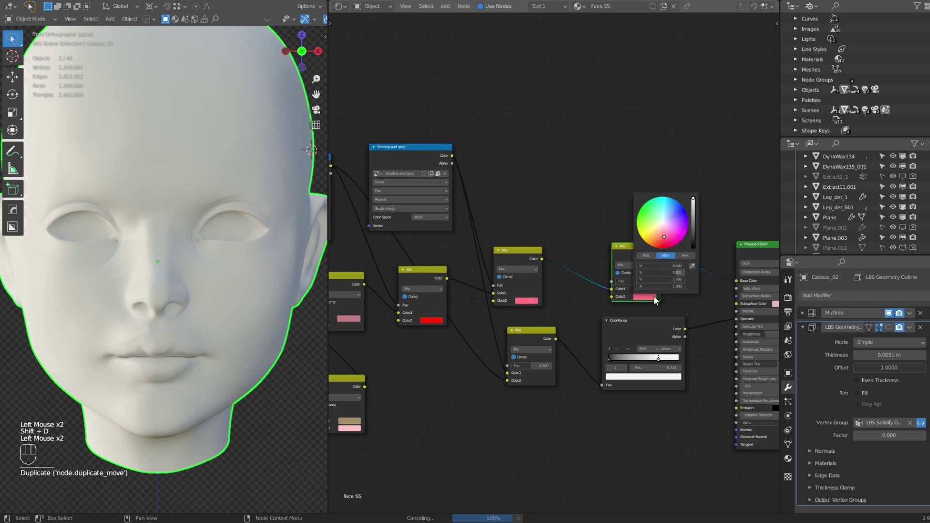
drag(695, 238, 695, 257)
Step: Add an Image Texture node above the black Mix node and link its Color output to that Mix's Fac
click(582, 170)
key(shift+a)
click(581, 171)
text(im)
key(Return)
click(509, 151)
drag(591, 159, 612, 281)
Step: Create a new black 2048 px image named "Eyelash" in the added Image Texture node
click(550, 178)
click(579, 194)
text(Eye)
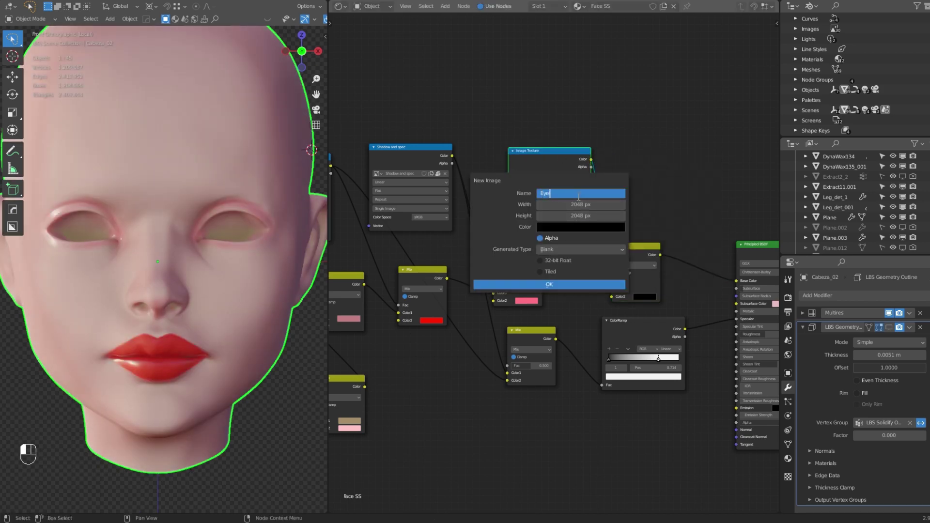
key(Return)
key(Return)
Step: Return to Texture Paint and set up the Draw brush with a 10 px radius for the Eyelash mask
click(31, 18)
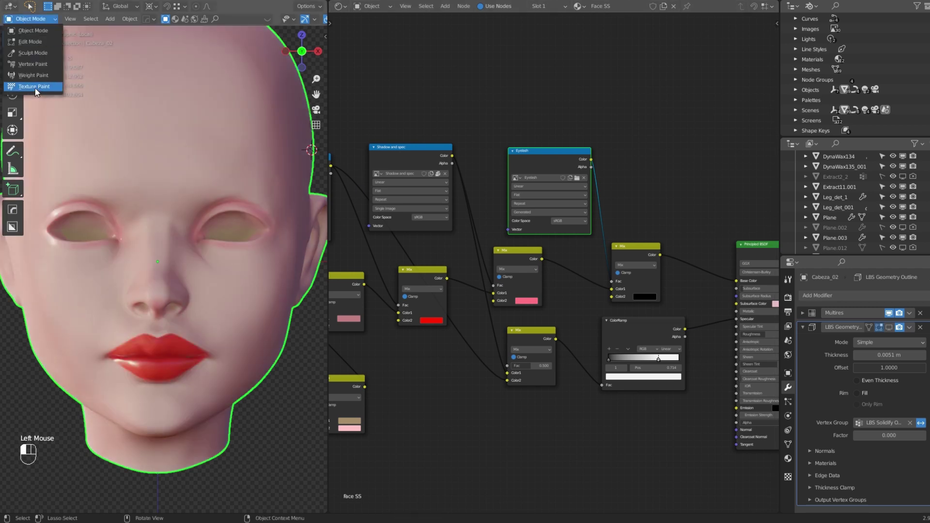
click(36, 90)
click(325, 37)
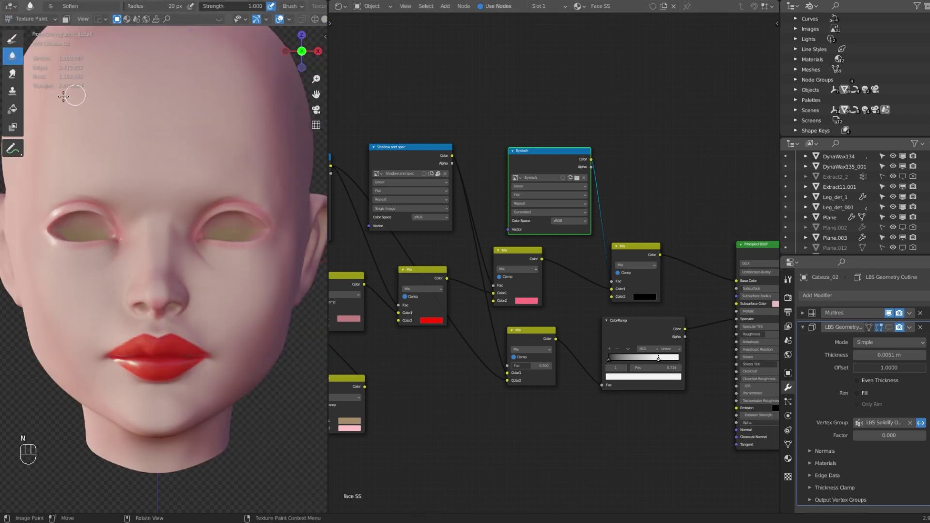
click(13, 39)
key(f)
click(201, 177)
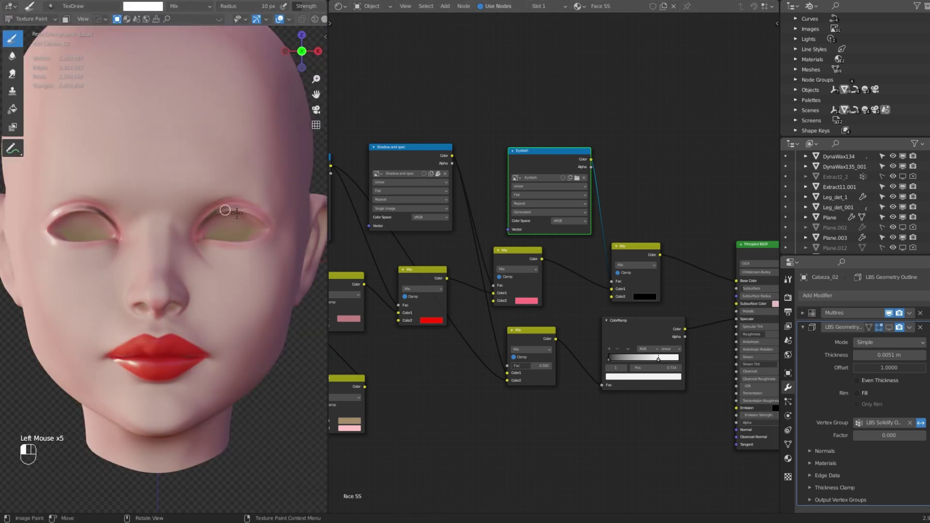
Step: Paint the Eyelash mask in white along both upper lids, extending it into winged outer corners
mouse_move(274, 207)
middle_down()
mouse_move(180, 249)
mouse_move(230, 249)
mouse_move(227, 242)
middle_up()
drag(180, 245, 186, 250)
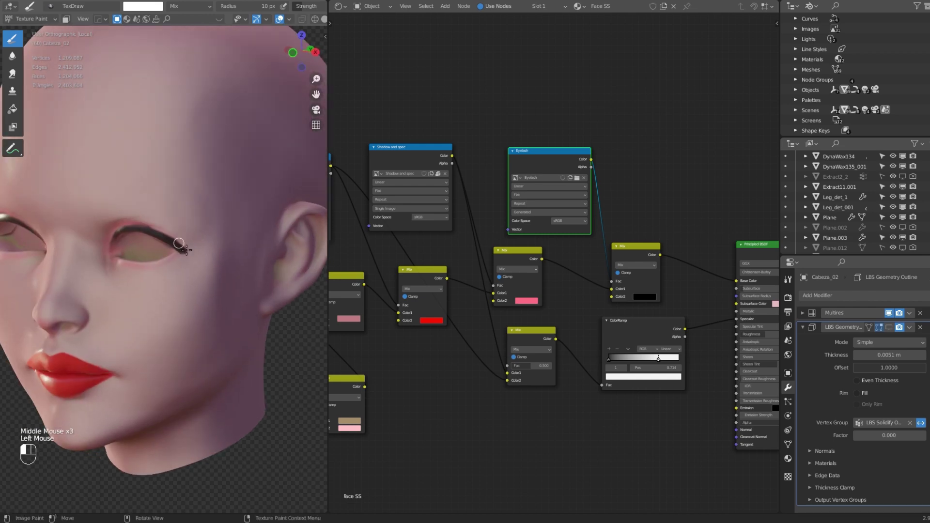
middle_drag(146, 228, 233, 221)
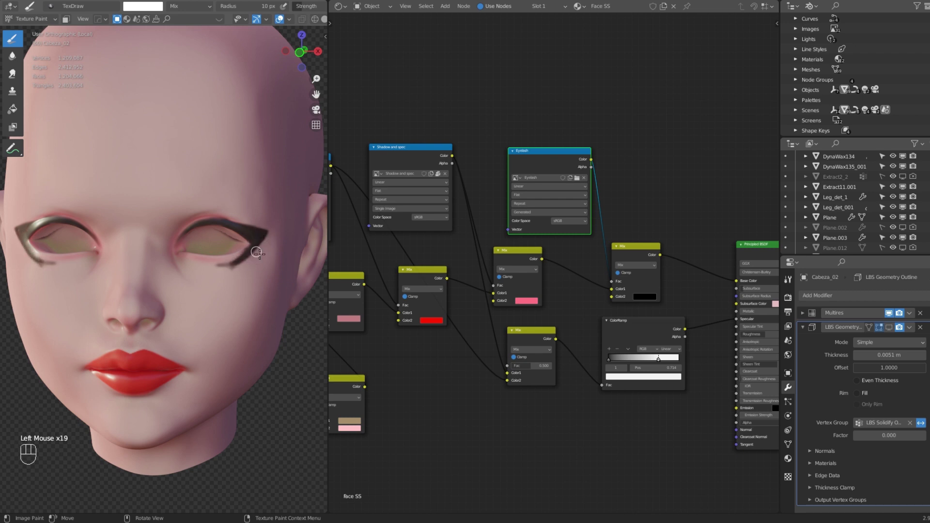
Step: Switch the brush to black with a 5 px radius and trim the edges of the winged eyelash corners
key(x)
click(255, 259)
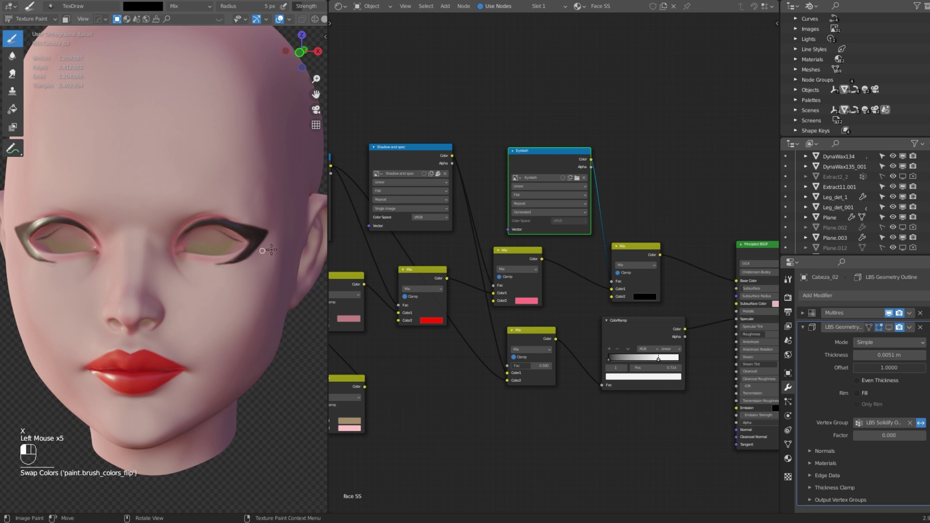
click(243, 224)
key(x)
double_click(265, 232)
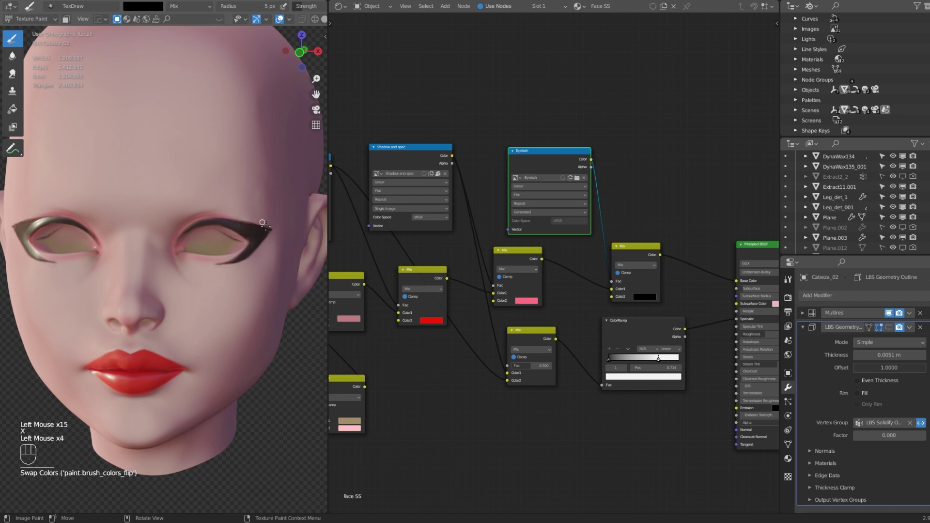
Step: Refine the upper and lower edges of the lash wings by alternating between the black and white brush colors
mouse_move(279, 224)
middle_down()
mouse_move(237, 210)
mouse_move(258, 236)
mouse_move(235, 170)
middle_up()
click(235, 209)
key(x)
double_click(234, 208)
double_click(258, 236)
double_click(247, 262)
Step: Set the brush radius to 13 px and paint the eyelash mask in white along the upper lid rims, working from below
key(f)
click(240, 163)
key(x)
mouse_move(238, 156)
mouse_down()
mouse_move(213, 172)
mouse_move(229, 160)
mouse_up()
mouse_move(223, 164)
middle_down()
mouse_move(247, 156)
mouse_move(245, 142)
middle_up()
drag(242, 141, 262, 146)
mouse_move(262, 145)
middle_down()
mouse_move(248, 119)
mouse_move(218, 114)
middle_up()
double_click(215, 112)
drag(220, 112, 238, 115)
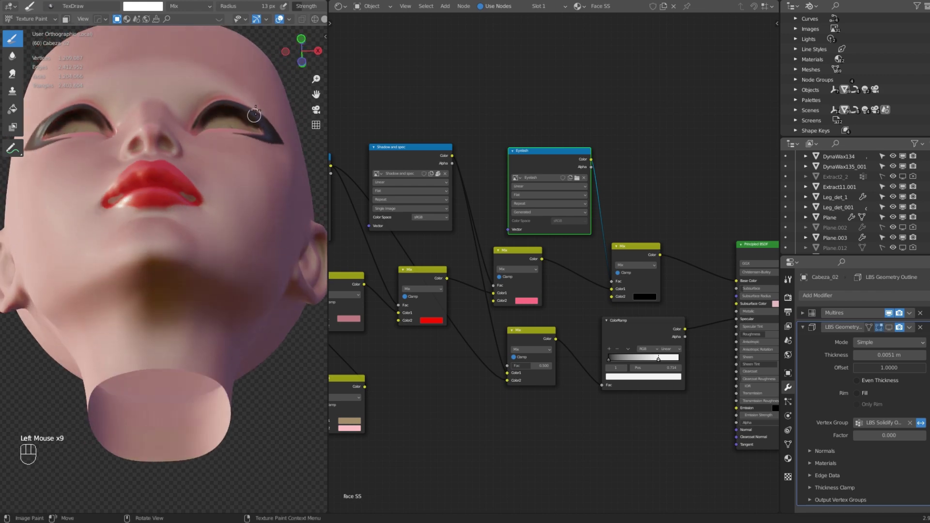
middle_drag(255, 109, 199, 243)
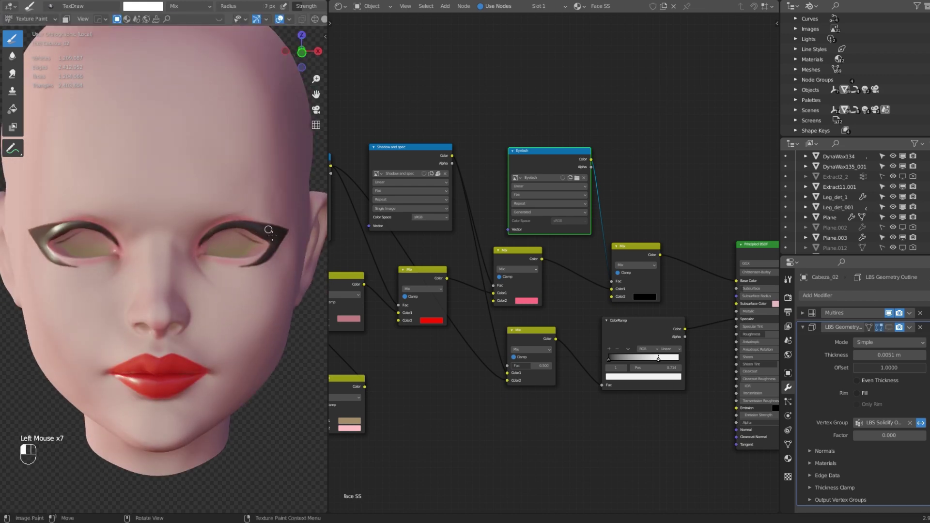
ctrl+middle_drag(269, 230, 257, 200)
key(KP_1)
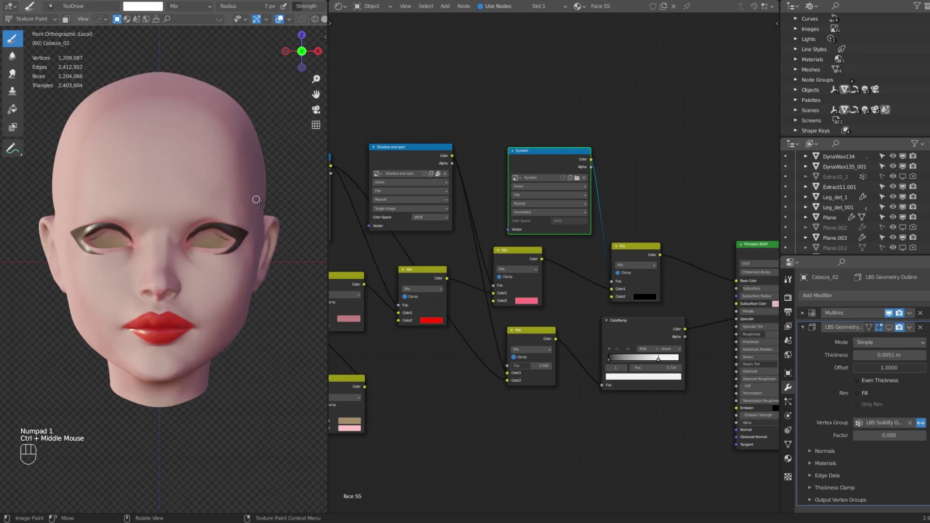
Step: Move the Principled BSDF node farther away from the Mix and ColorRamp nodes and preview the ColorRamp output
scroll(277, 280, up, 3)
scroll(275, 276, down, 1)
middle_drag(739, 289, 632, 306)
drag(652, 262, 719, 257)
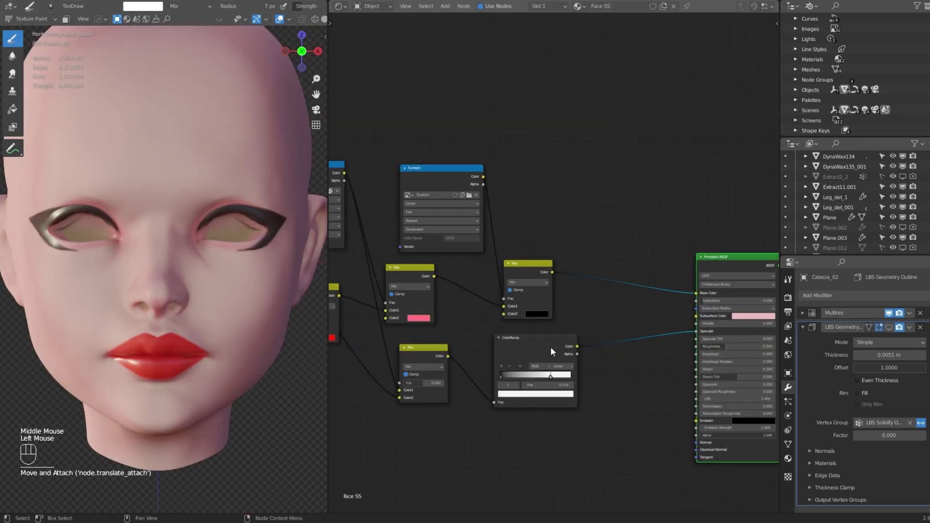
ctrl+shift+click(551, 347)
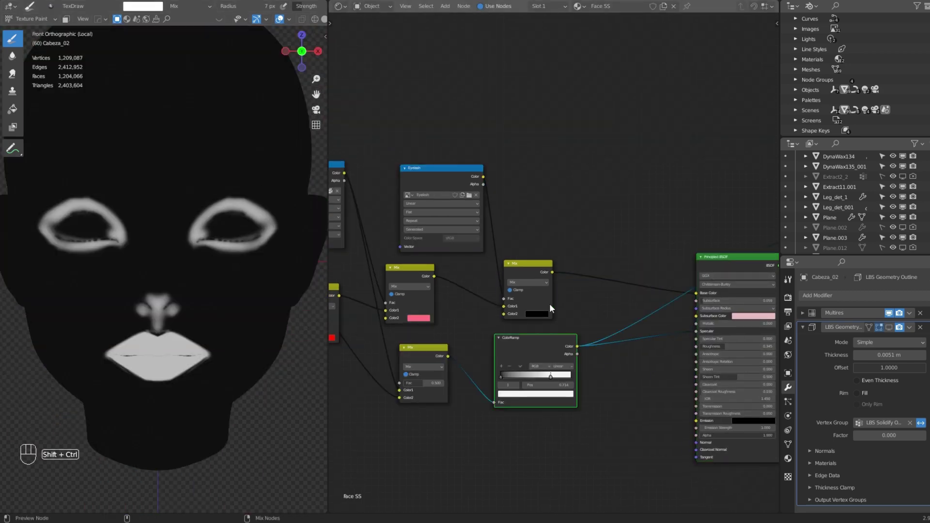
Step: Duplicate the Mix node before the ColorRamp onto the ColorRamp's Specular link and connect the Eyelash Color output to the copy's Fac
click(432, 358)
key(shift+d)
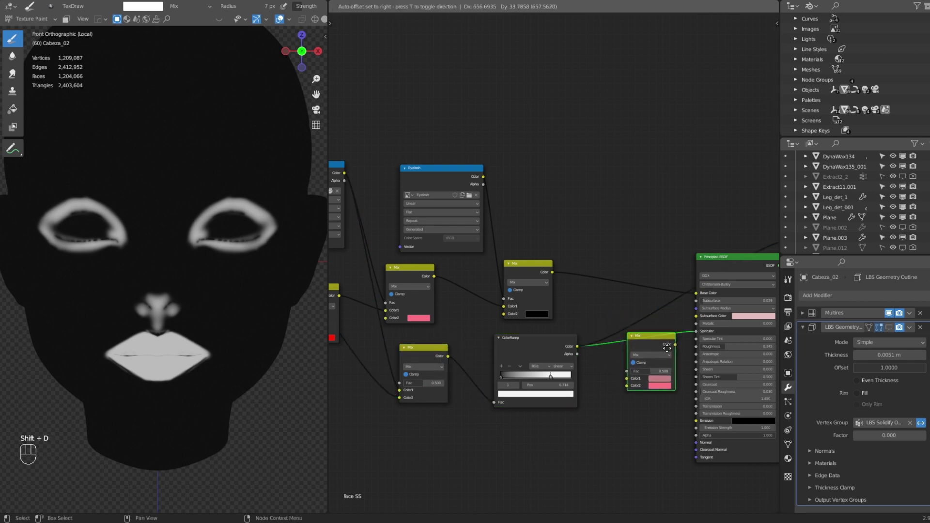
click(661, 348)
drag(484, 176, 620, 372)
Step: Set the specular Mix copy's Color2 to black and preview the Principled BSDF shader on the face
click(655, 386)
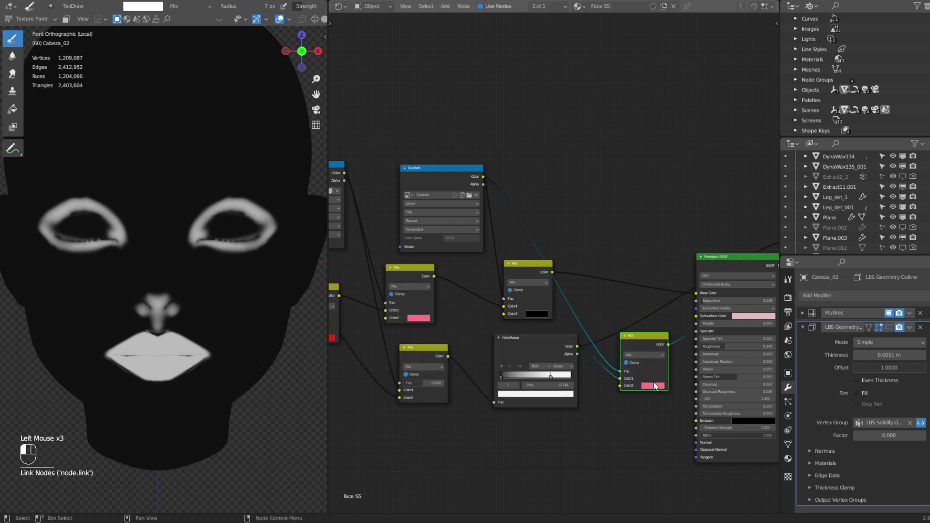
drag(702, 301, 702, 338)
ctrl+shift+click(707, 270)
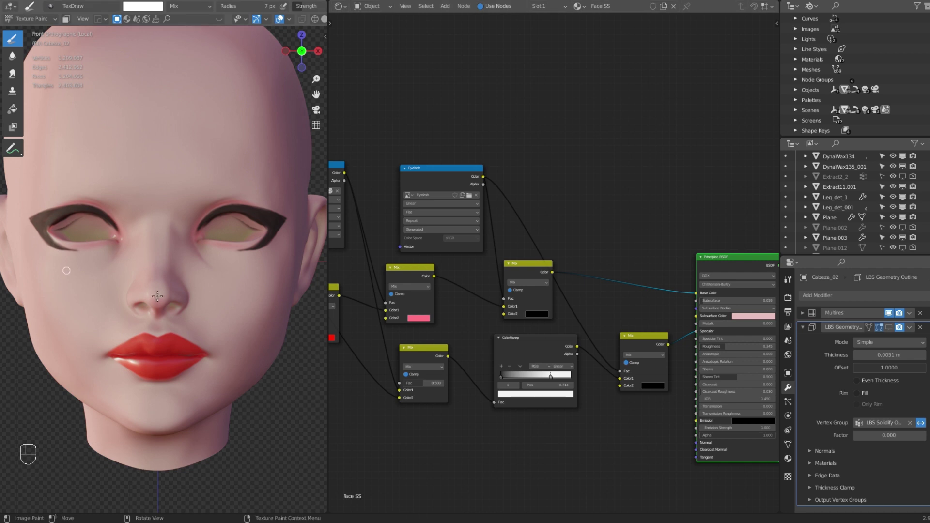
ctrl+shift+click(650, 339)
ctrl+shift+click(751, 267)
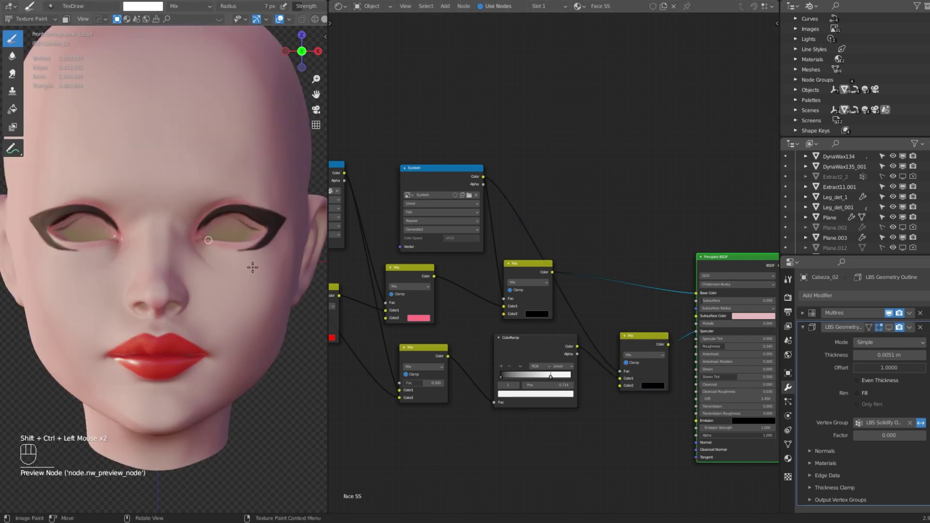
Step: Save all painted mask images
click(325, 37)
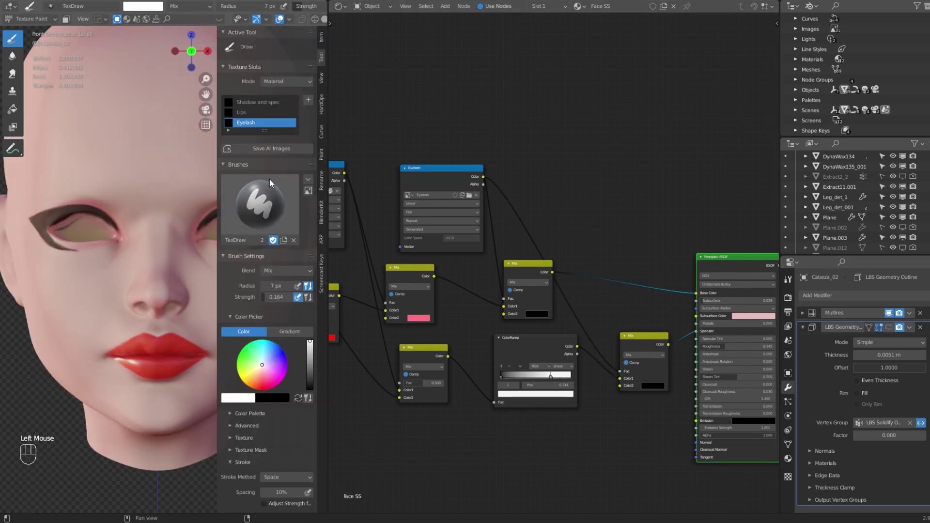
click(271, 148)
Step: Add a ColorRamp node beside the Eyelash image texture, above the black Mix node
middle_drag(437, 195, 390, 181)
click(390, 182)
key(shift+a)
text(lo)
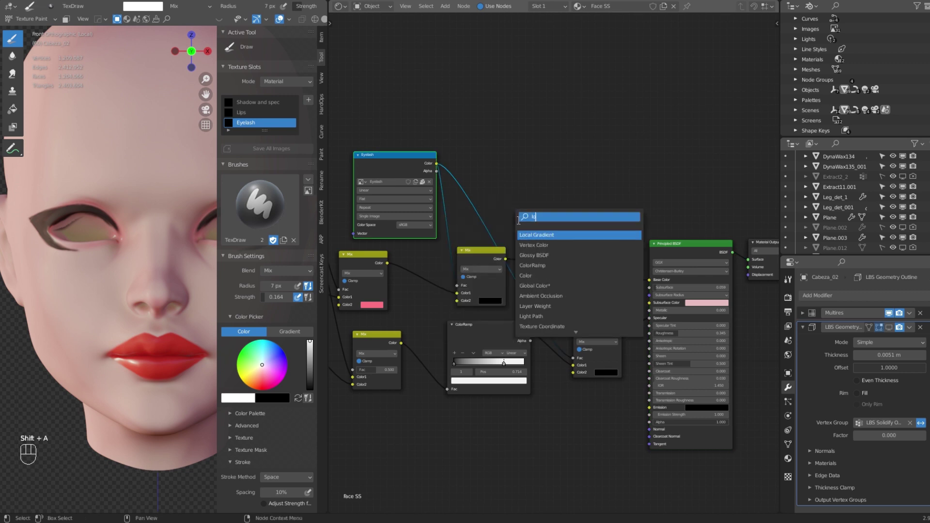
text(color)
key(Down)
key(Return)
click(520, 168)
Step: Link the Eyelash Color output to the new ColorRamp's Fac and the ramp's Color output to Subsurface on the Principled BSDF
drag(436, 164, 516, 230)
middle_drag(590, 192, 549, 190)
drag(560, 175, 608, 286)
Step: Adjust the new ColorRamp's stops, darkening the first stop to a very dark grey with black as the far stop
mouse_move(483, 201)
mouse_down()
mouse_move(529, 202)
mouse_move(481, 203)
mouse_up()
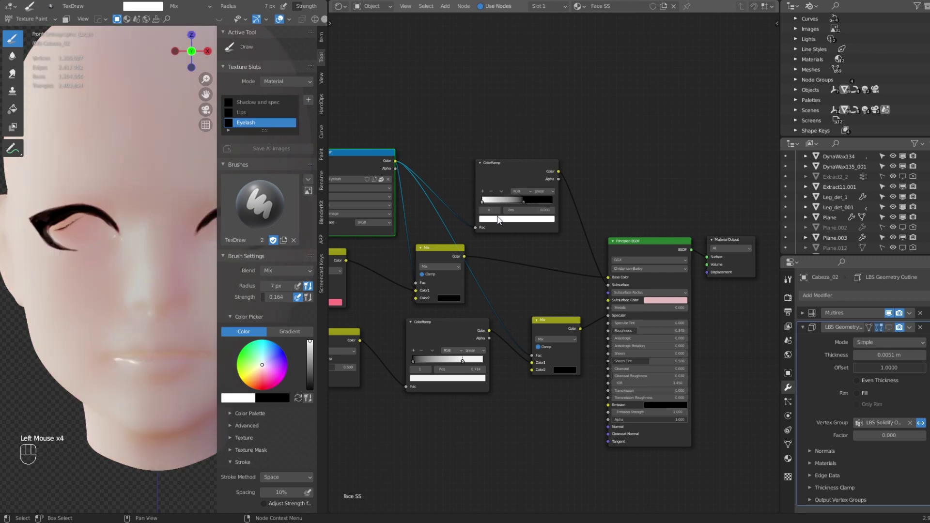
click(498, 219)
mouse_move(539, 140)
mouse_down()
mouse_move(538, 164)
mouse_move(539, 157)
mouse_up()
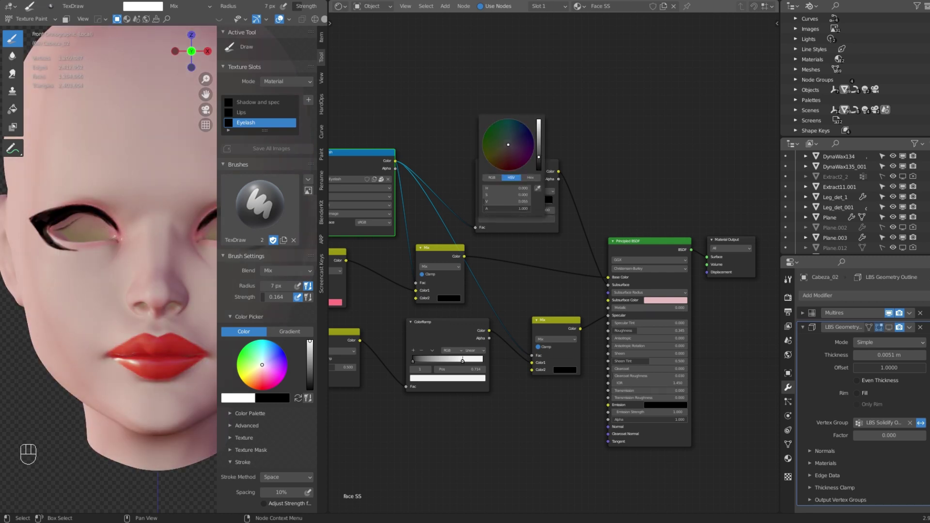
Step: Hide the viewport sidebar and maximize the 3D viewport with the whole character shown
scroll(91, 152, down, 2)
middle_drag(342, 158, 388, 159)
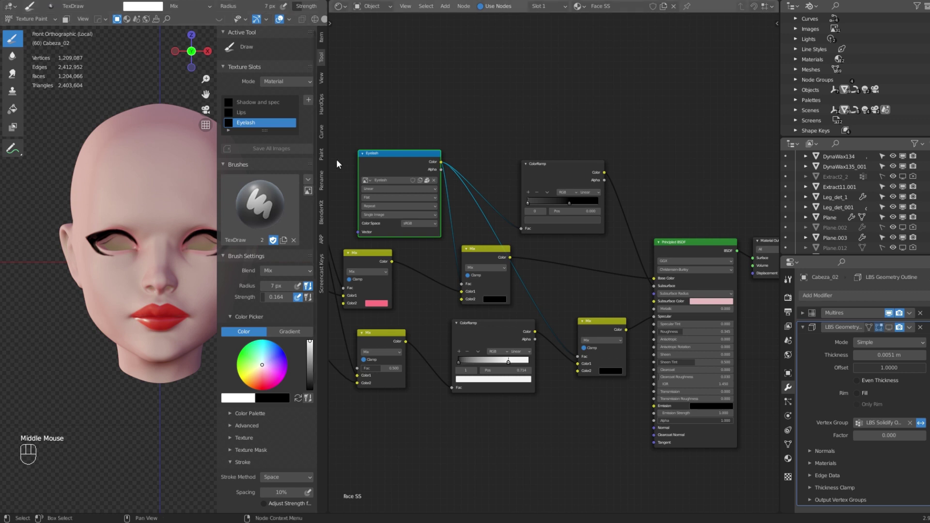
key(n)
key(n)
scroll(285, 214, down, 2)
scroll(284, 214, up, 1)
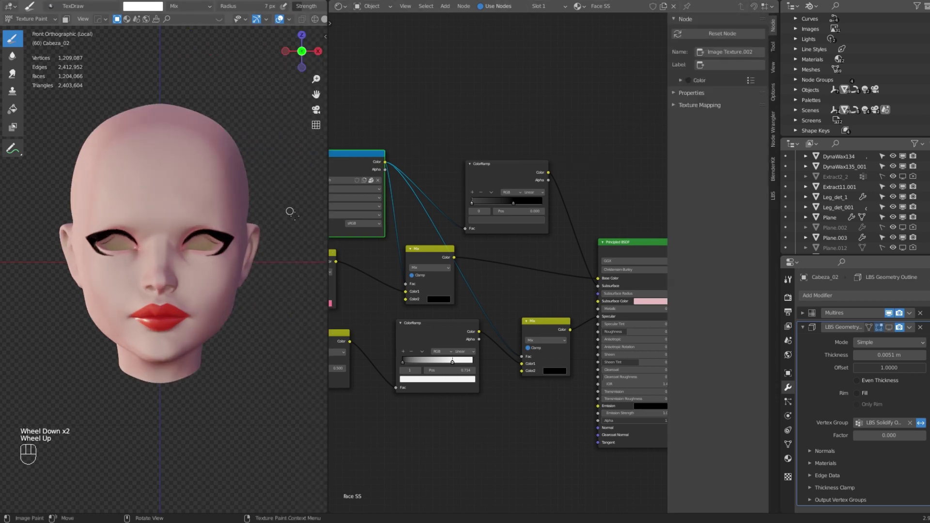
key(ctrl)
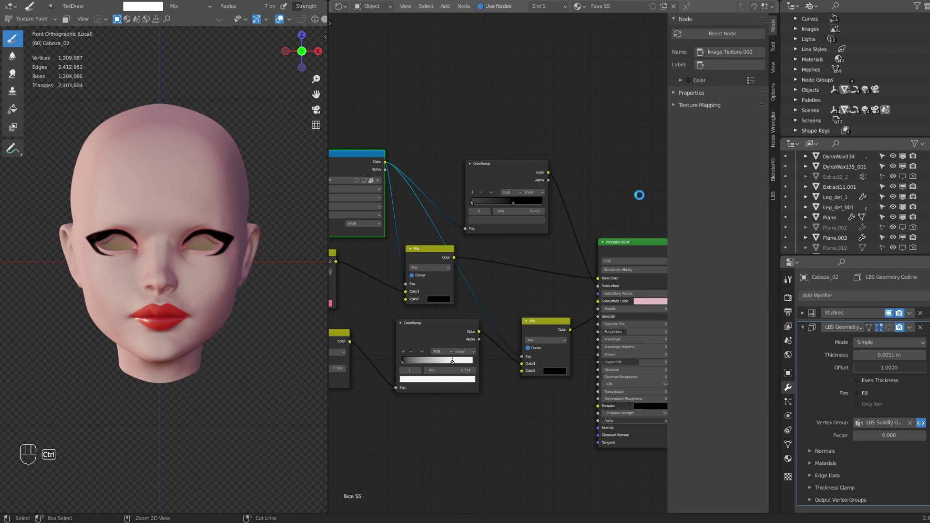
key(ctrl+space)
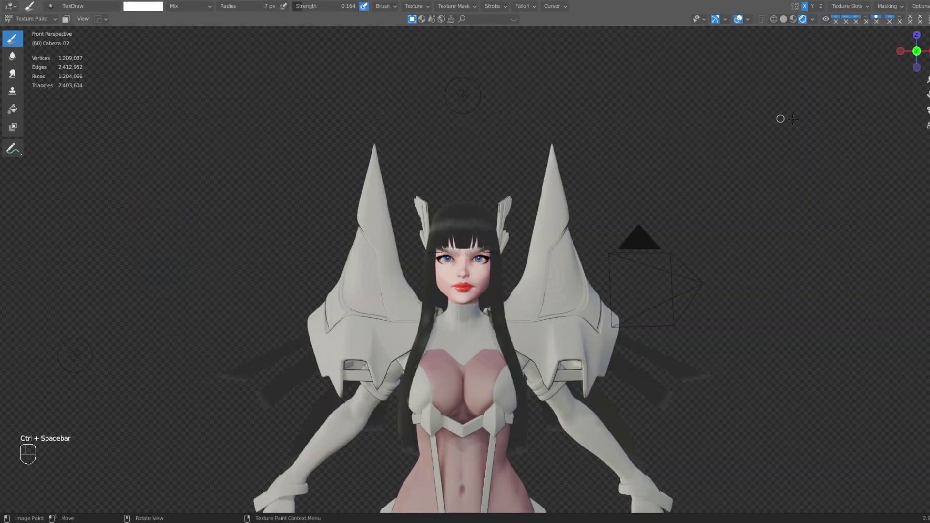
Step: Turn off the viewport overlays and examine the character's painted face and upper body from several angles
middle_drag(727, 108, 688, 121)
shift+middle_drag(678, 156, 646, 111)
scroll(635, 117, up, 2)
click(738, 19)
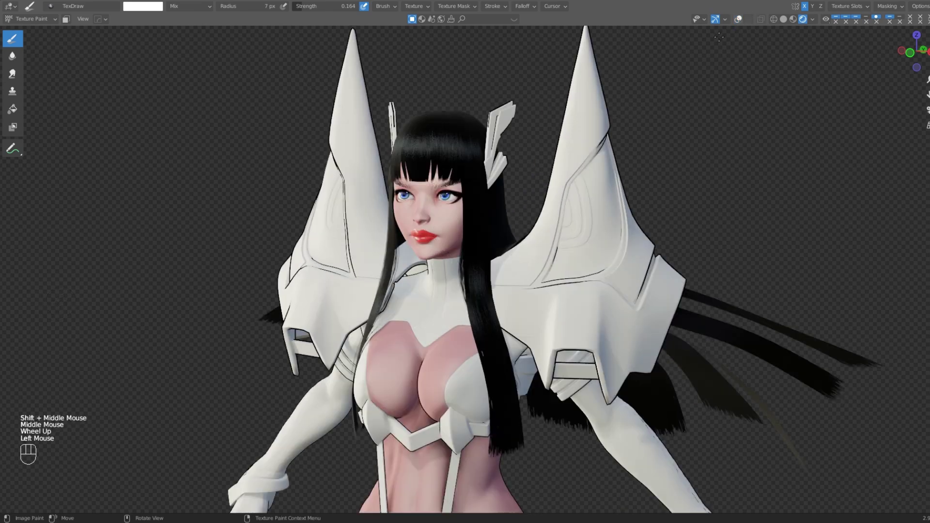
middle_drag(548, 87, 576, 115)
scroll(608, 108, down, 3)
scroll(560, 111, up, 3)
scroll(567, 112, down, 2)
middle_drag(580, 157, 775, 39)
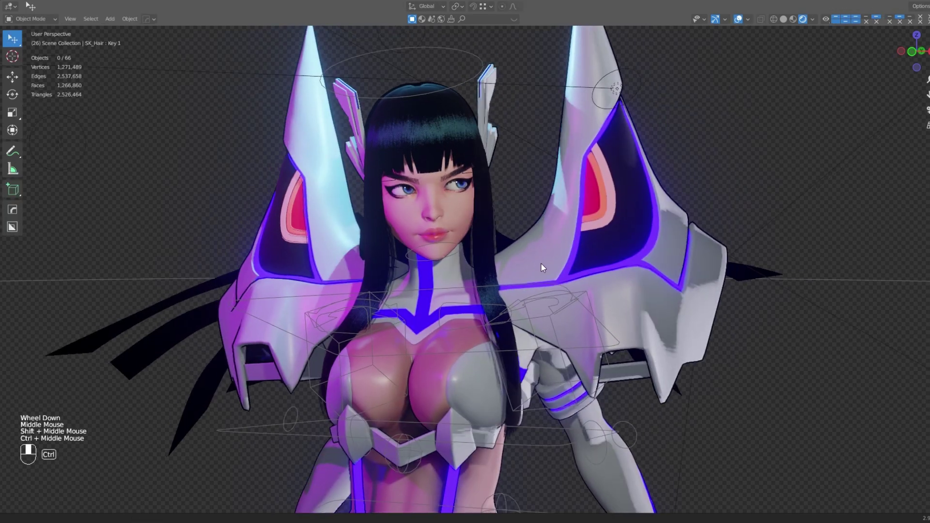
Step: Examine the fully colored and lit character from the head and shoulder armor out to the full body
mouse_move(541, 263)
ctrl+middle_down()
mouse_move(546, 277)
mouse_move(504, 245)
mouse_move(533, 247)
mouse_move(478, 263)
mouse_move(507, 261)
ctrl+middle_up()
shift+middle_drag(507, 261, 508, 232)
middle_drag(507, 232, 512, 211)
ctrl+middle_drag(512, 211, 415, 242)
scroll(519, 258, down, 2)
middle_drag(416, 243, 538, 226)
shift+middle_drag(539, 226, 524, 185)
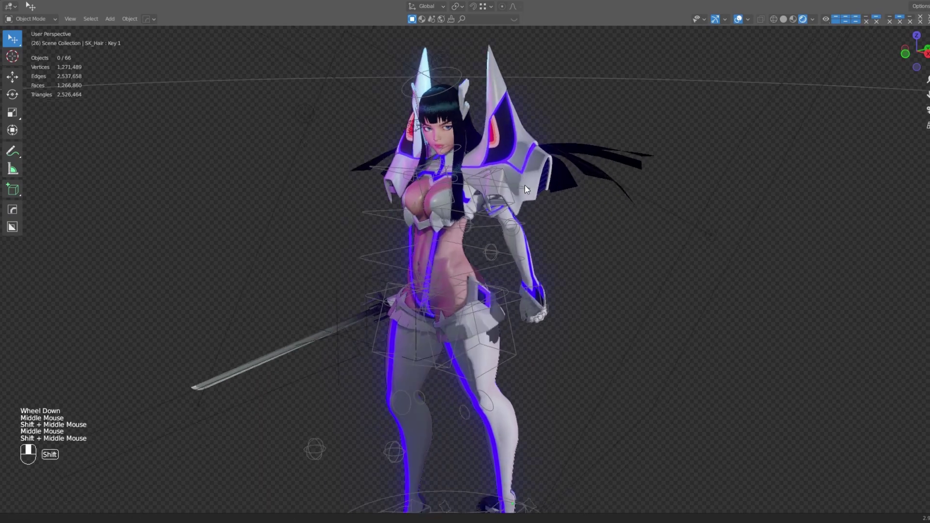